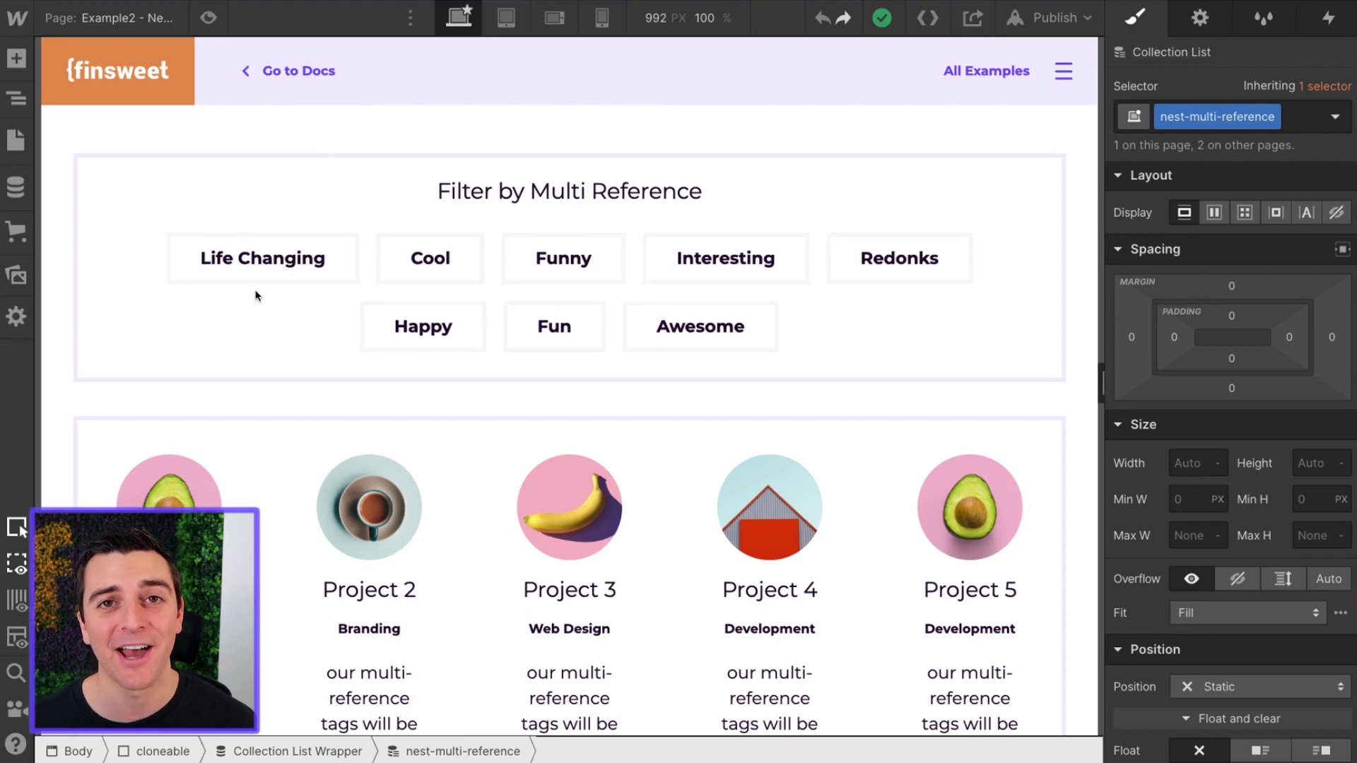
Scroll the live Finsweet example page to view the project cards and their tag pills.
scroll(255, 295, down, 20)
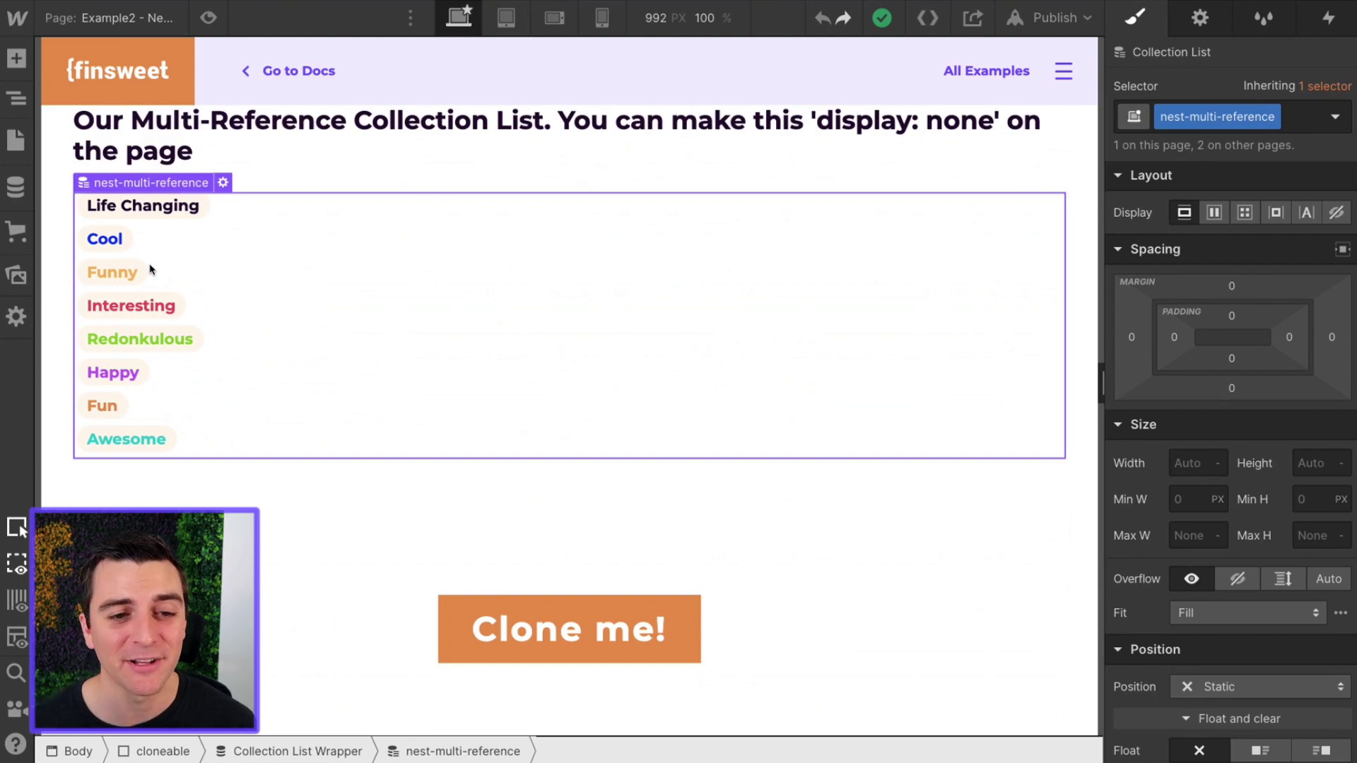
scroll(149, 270, up, 10)
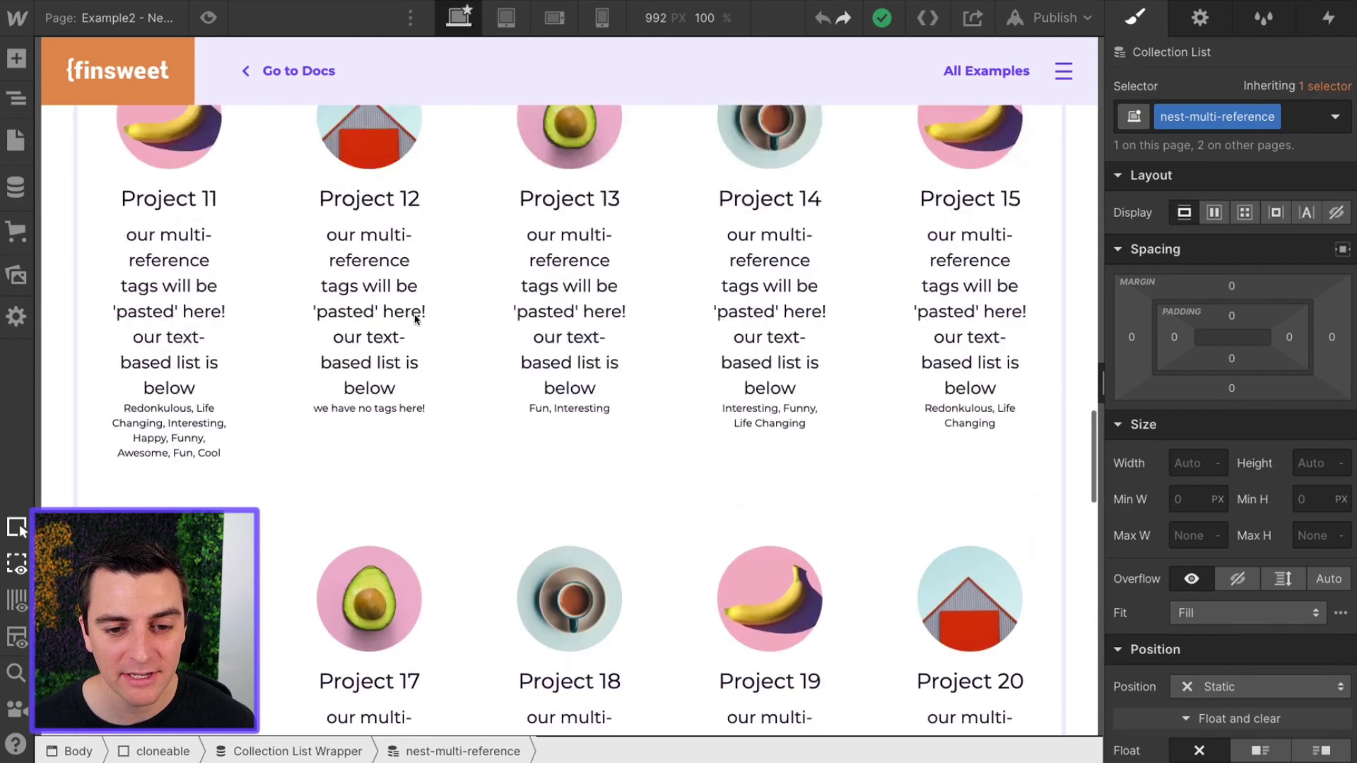
scroll(416, 319, up, 5)
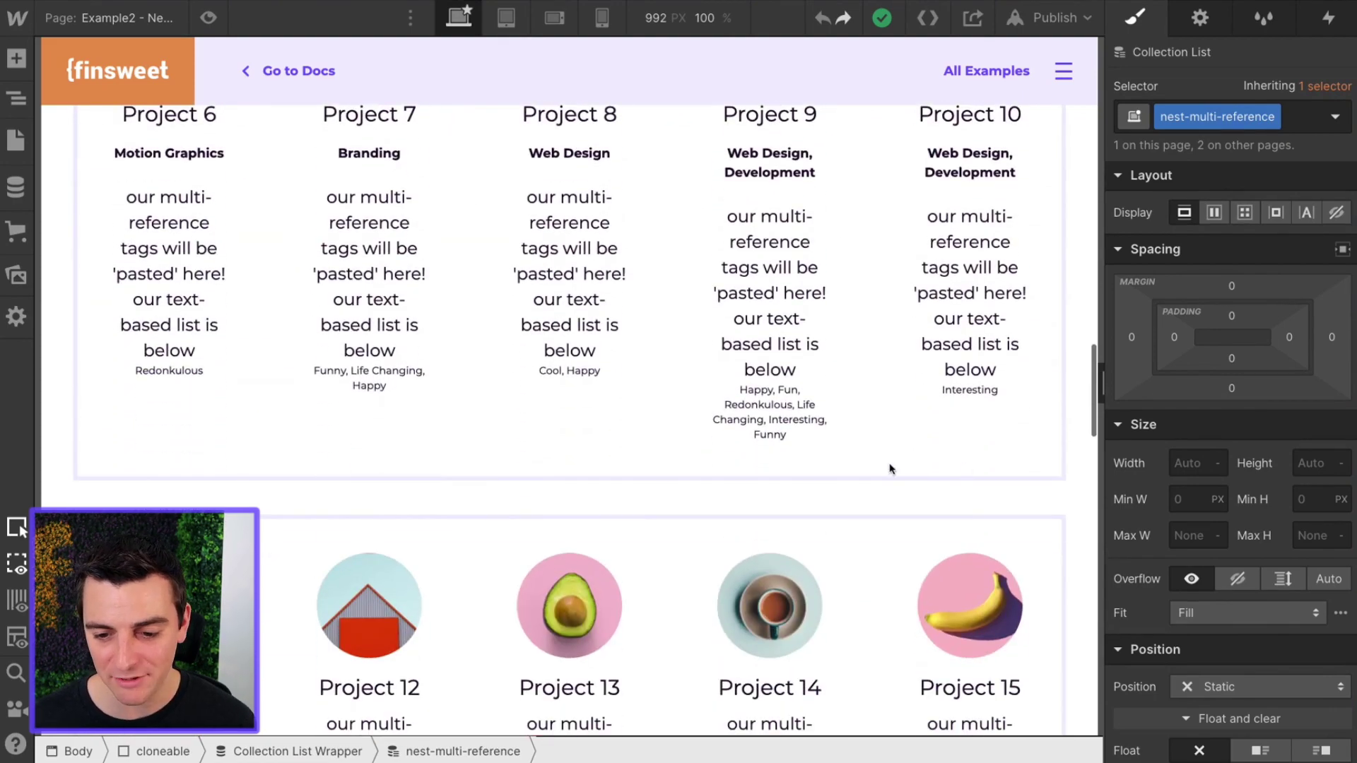
scroll(889, 477, up, 10)
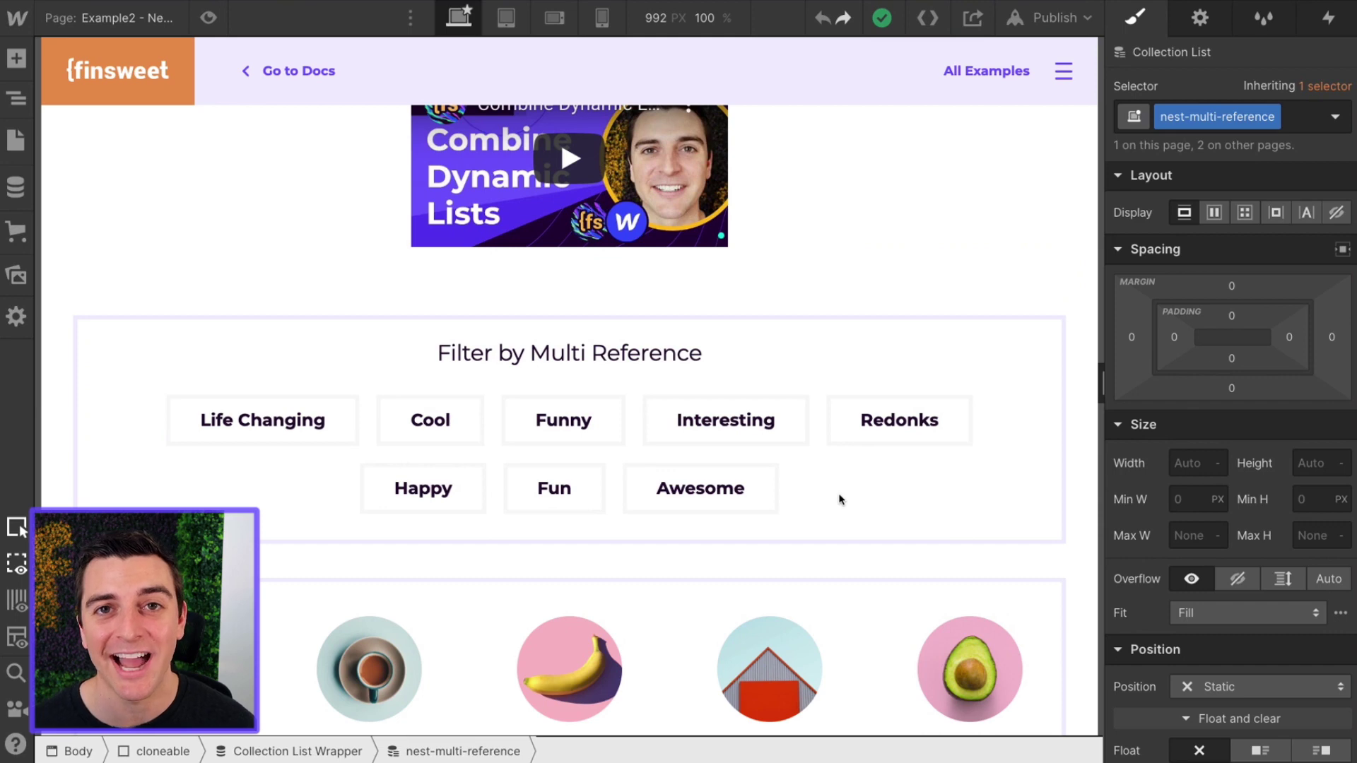
scroll(839, 500, down, 2)
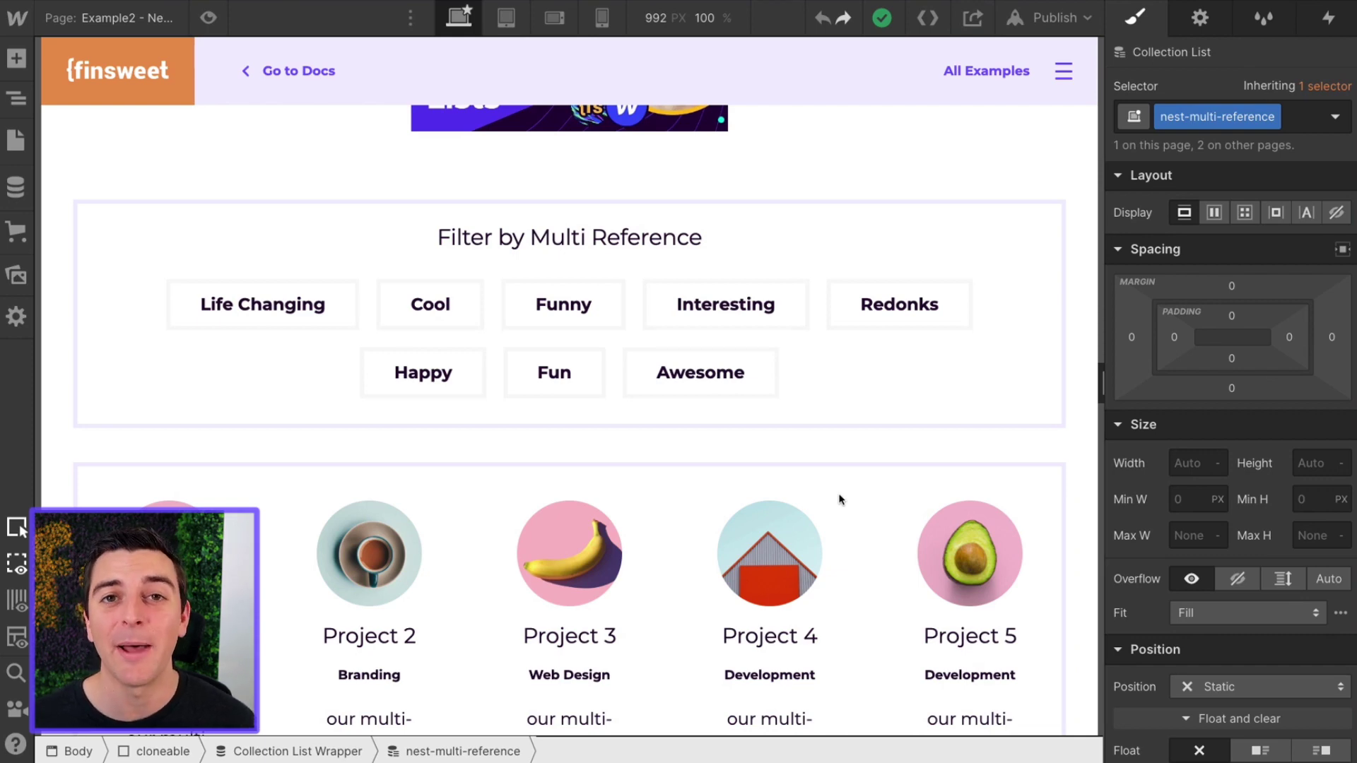
scroll(839, 500, down, 1)
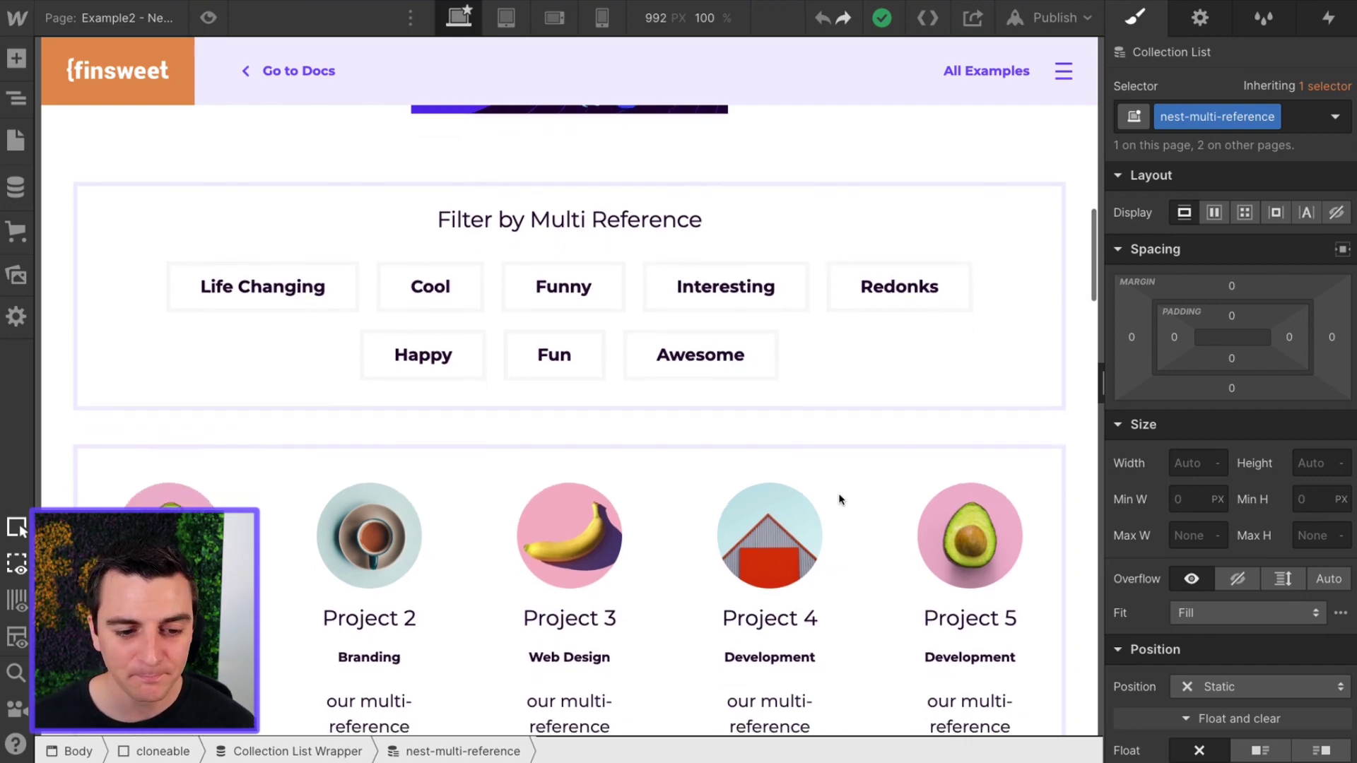
In the element tree, select both project list wrappers and the multi-reference Collection List Wrapper.
click(15, 98)
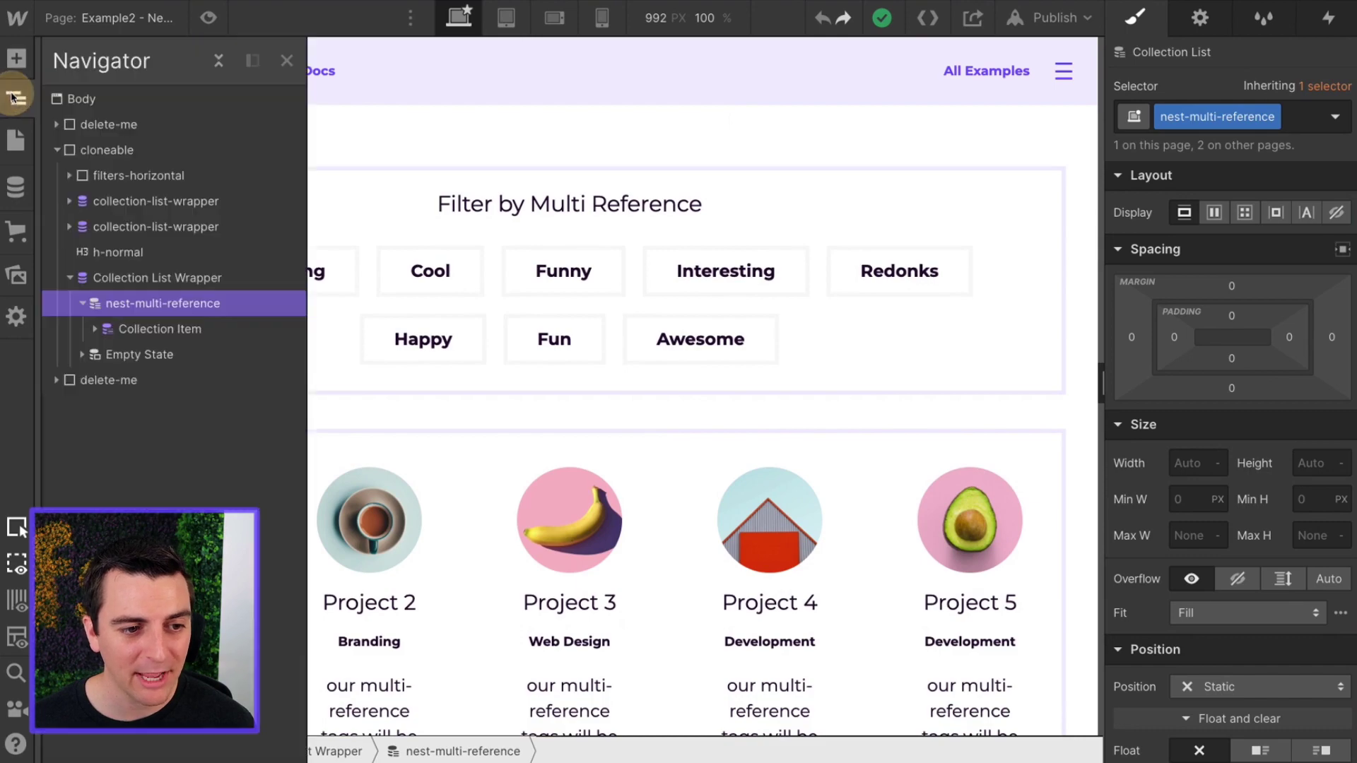
click(70, 280)
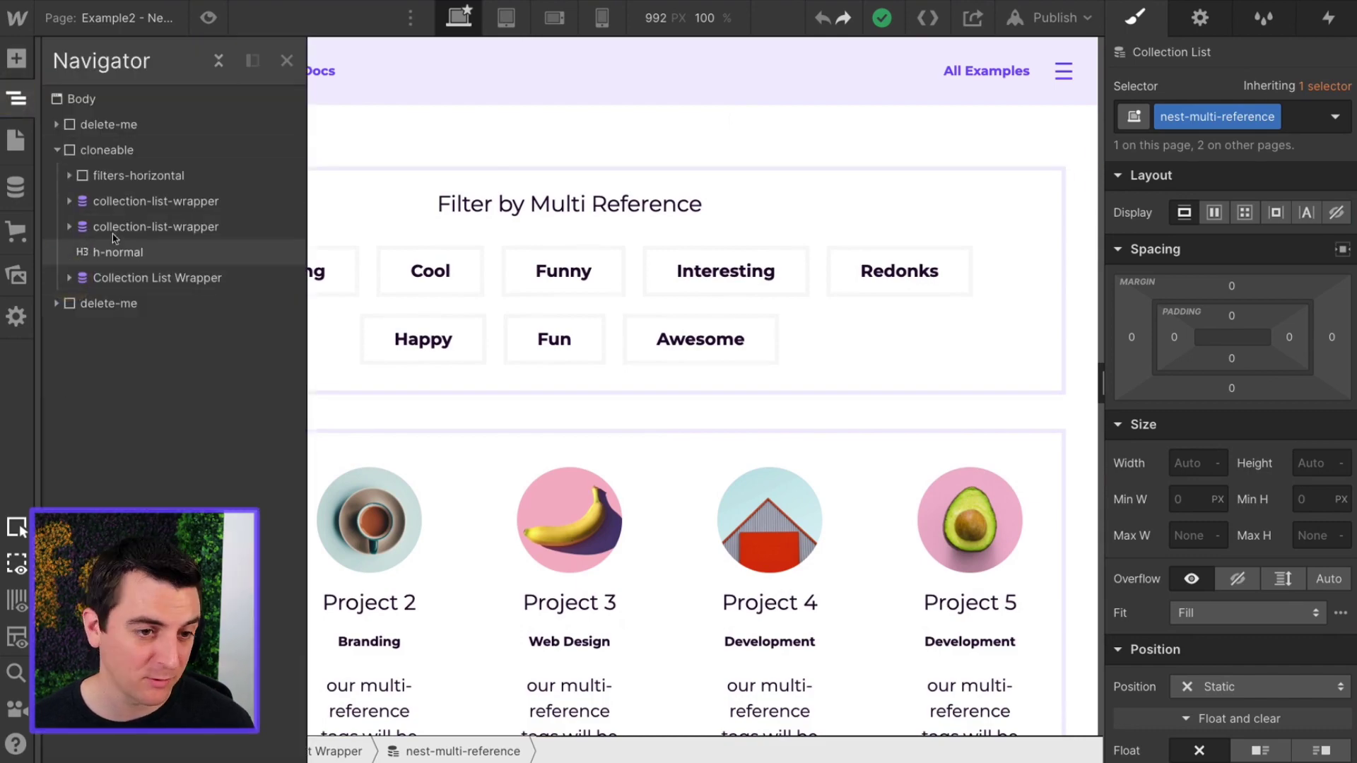
click(127, 206)
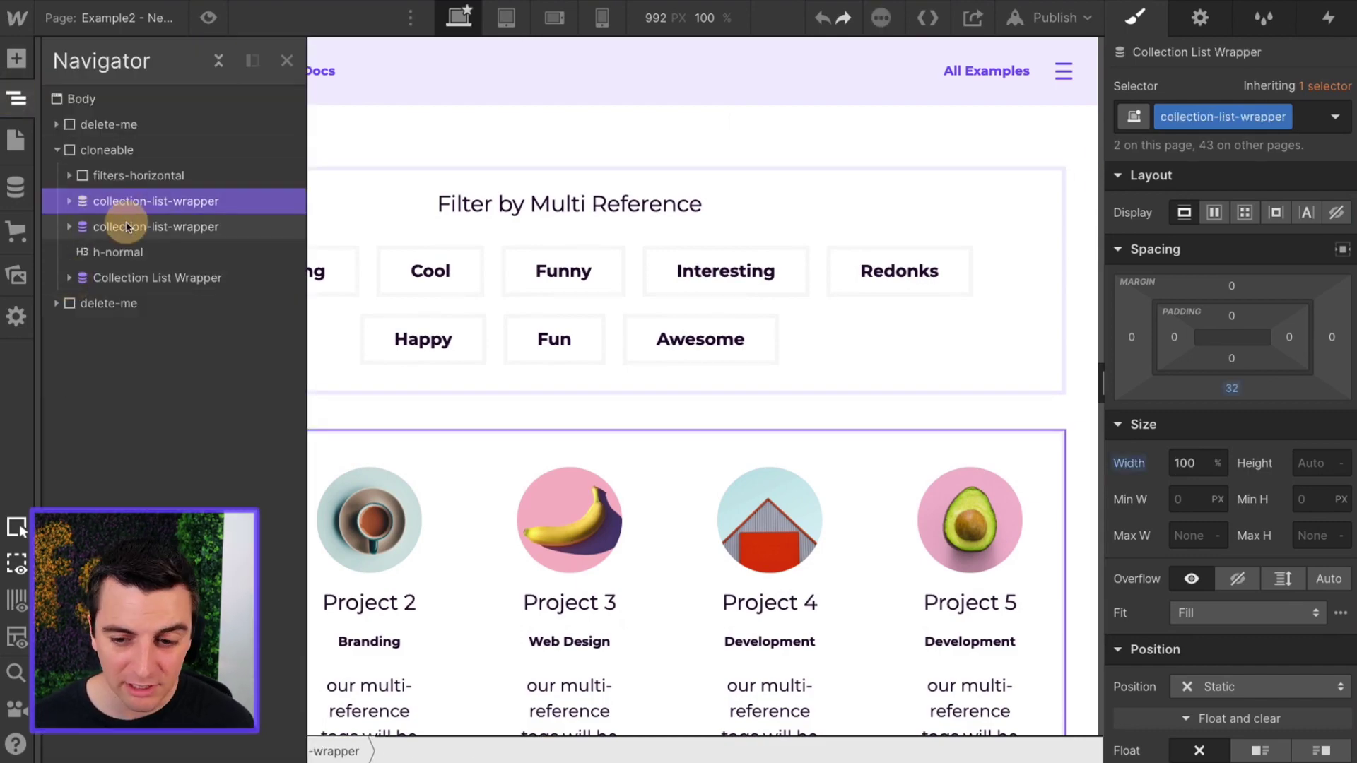
click(127, 226)
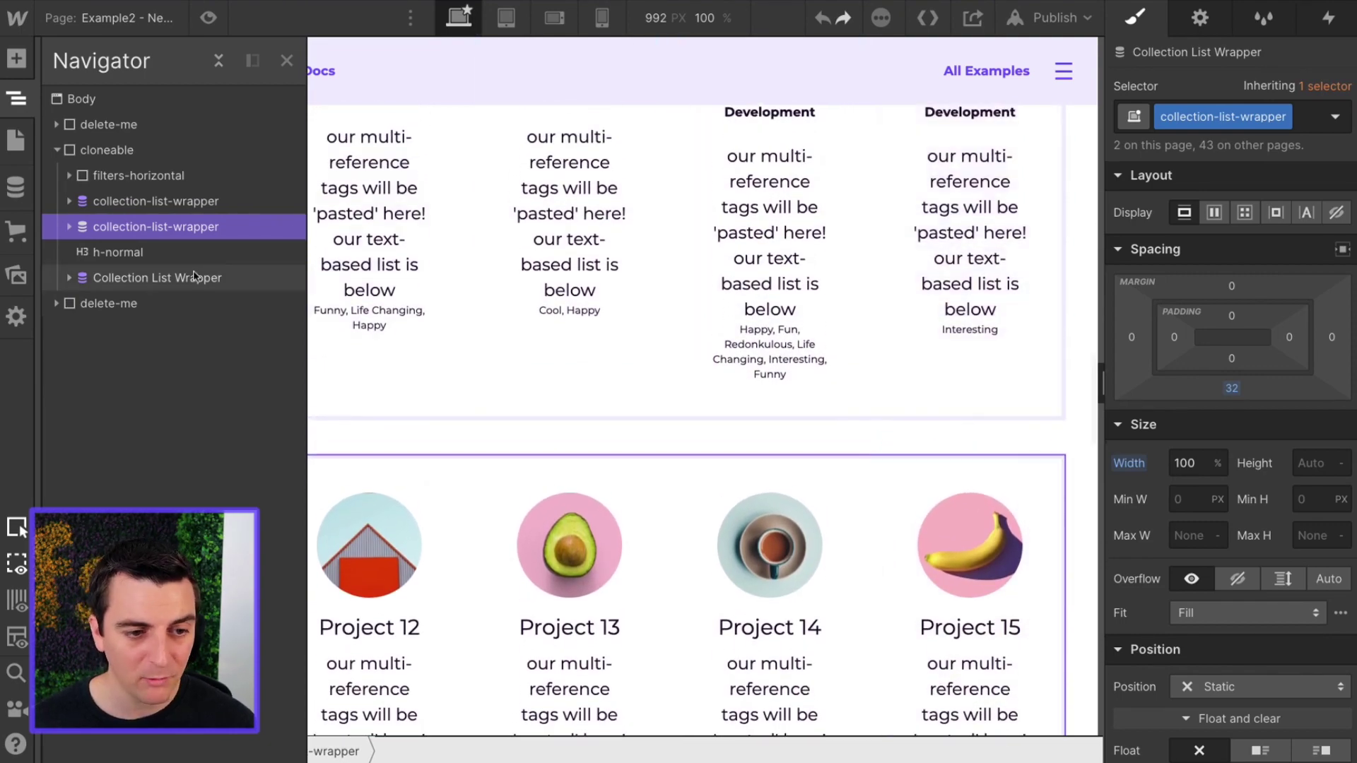
click(248, 277)
Select the multi-reference tag list, its Cool item, and the link inside it.
scroll(523, 361, down, 3)
click(520, 357)
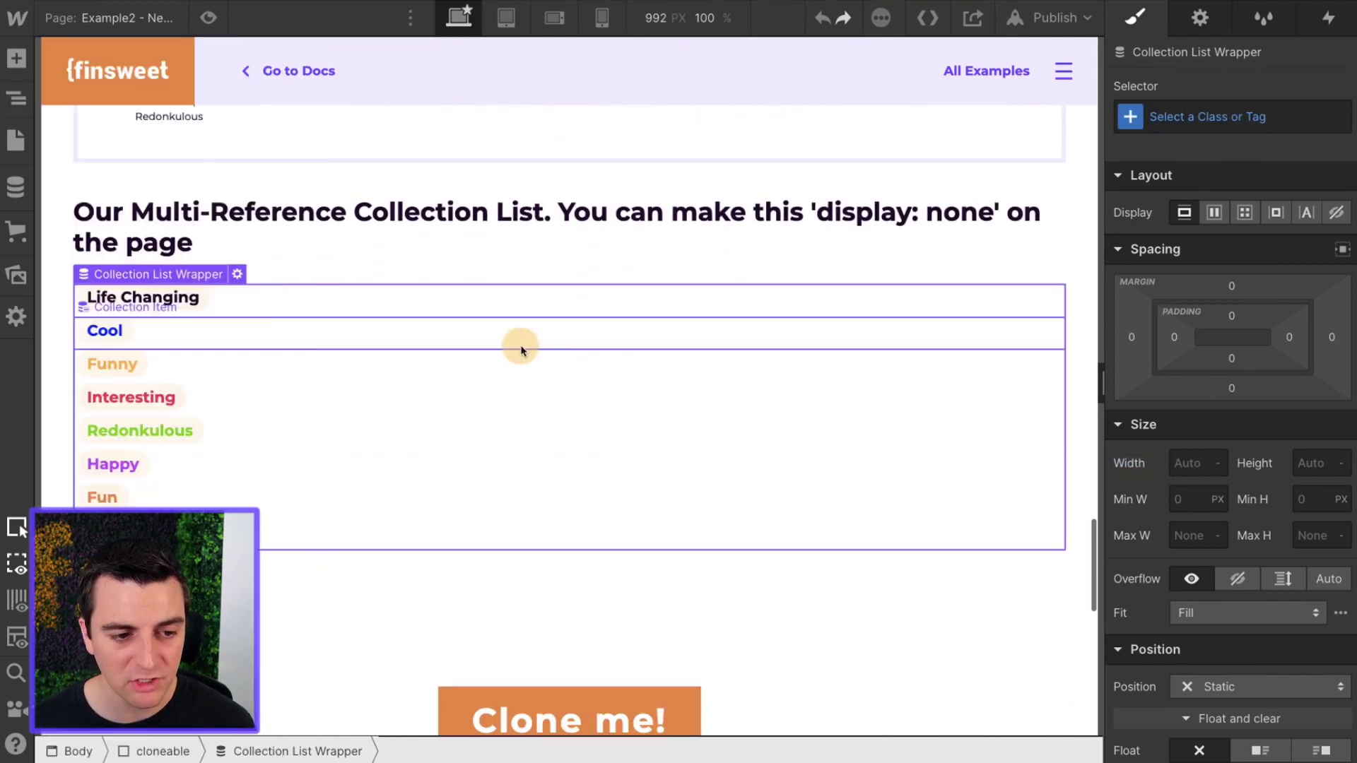
click(104, 328)
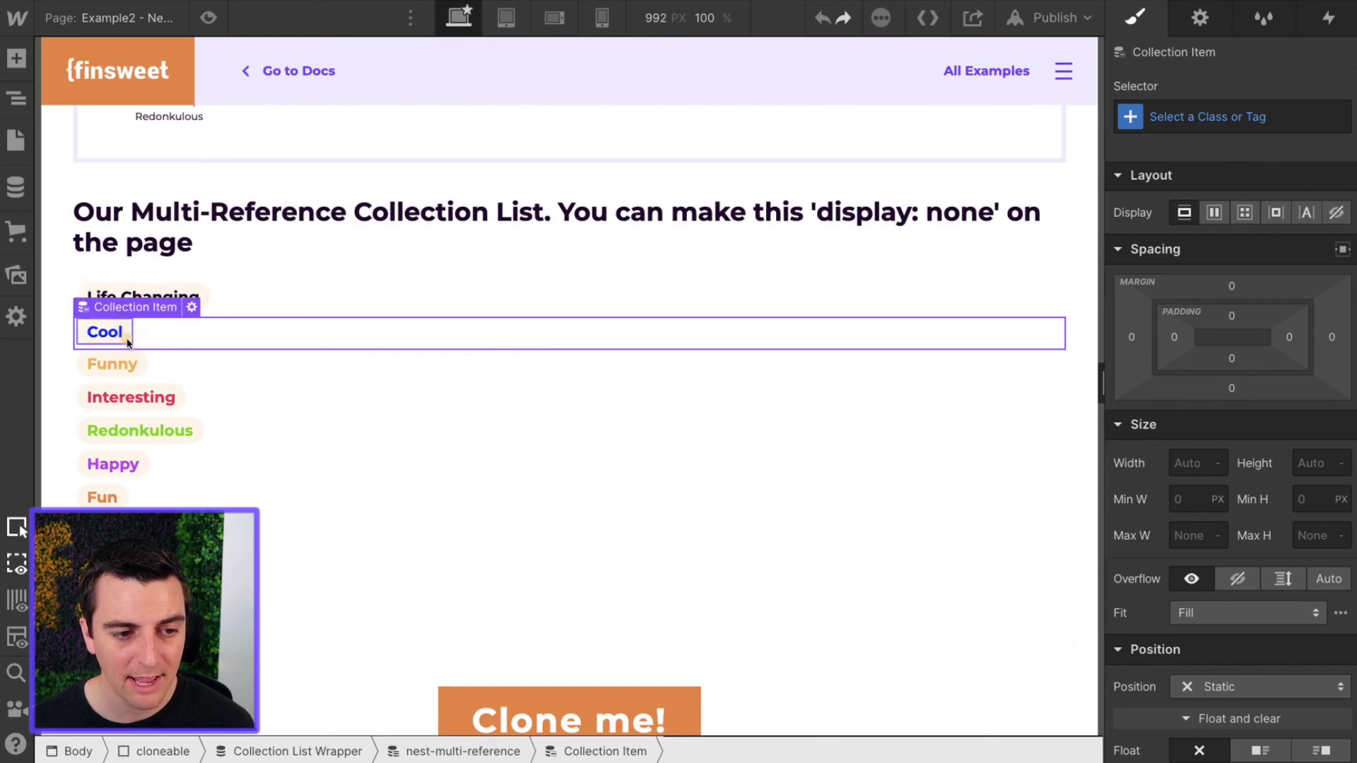
click(126, 338)
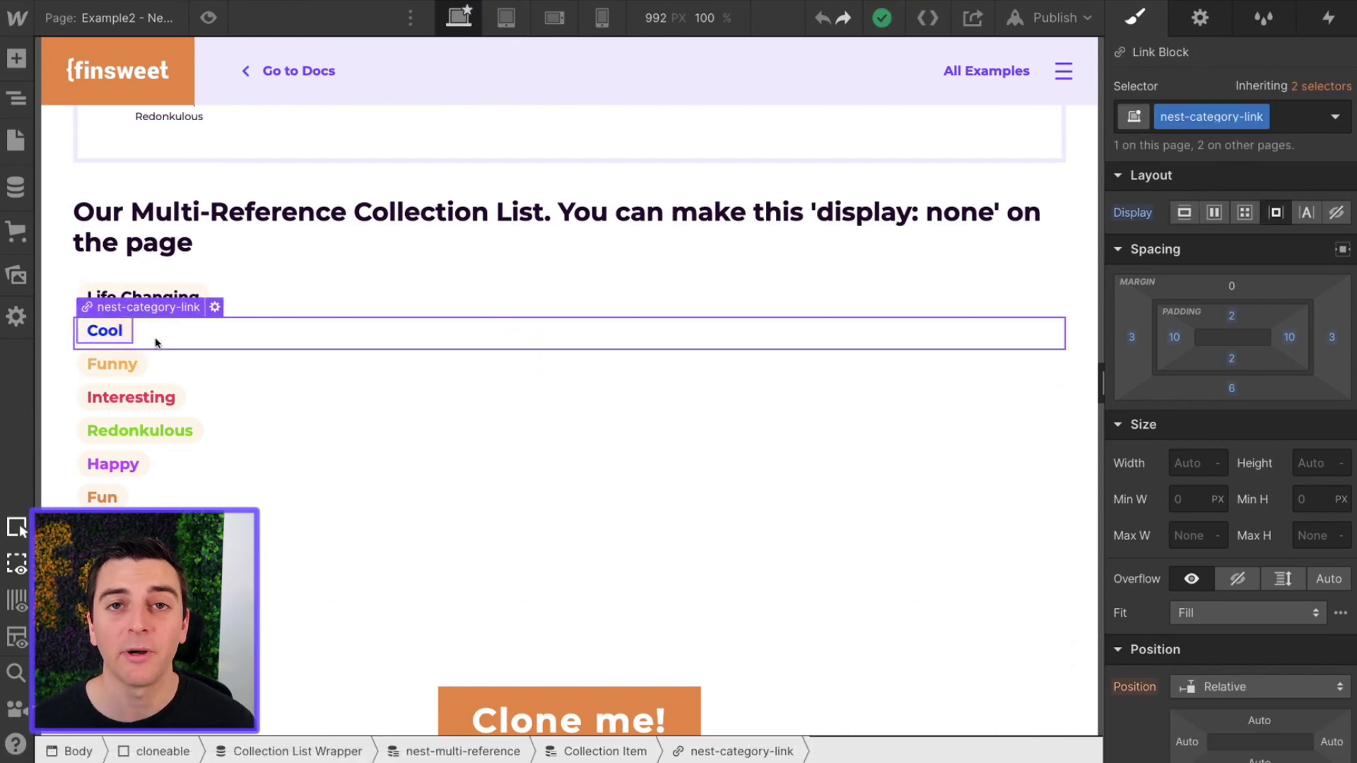
Inspect Project 18's description text and the Life Changing filter button.
scroll(156, 343, up, 6)
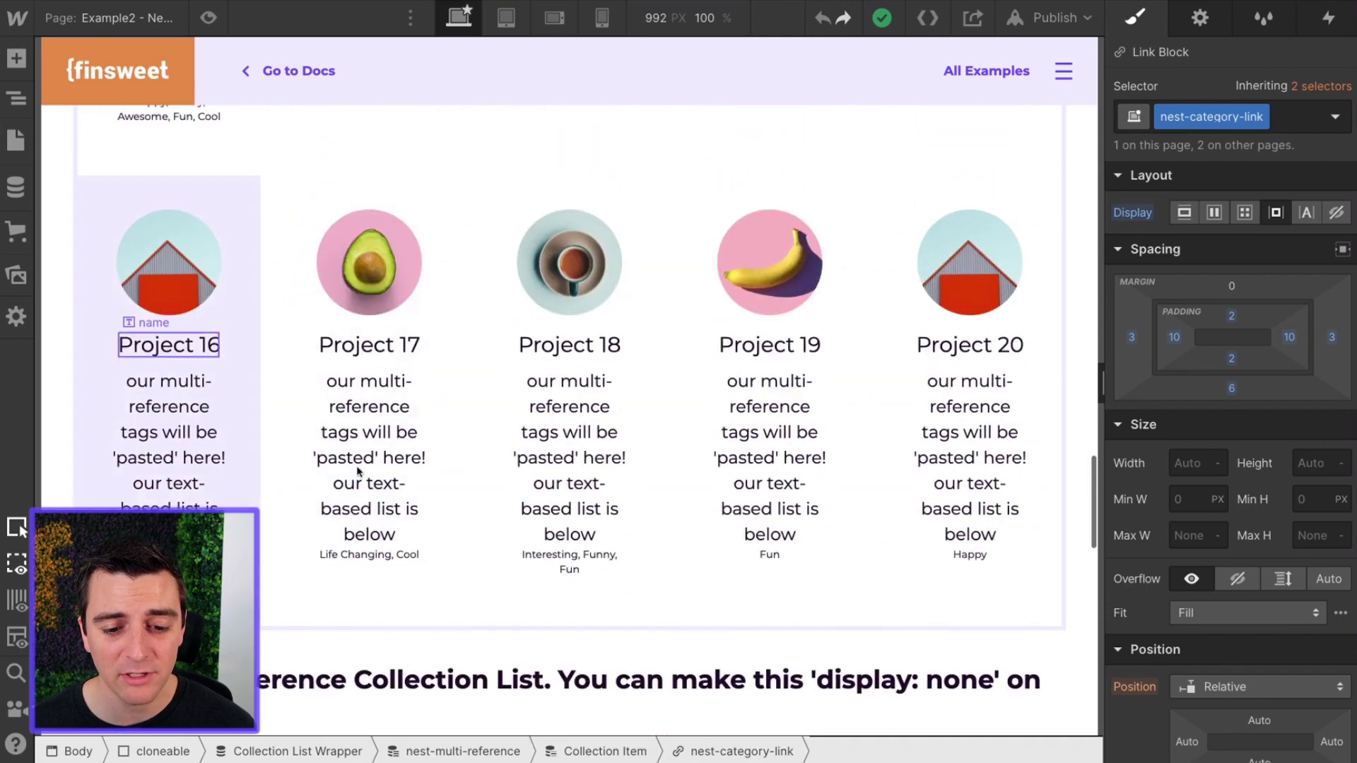
click(532, 521)
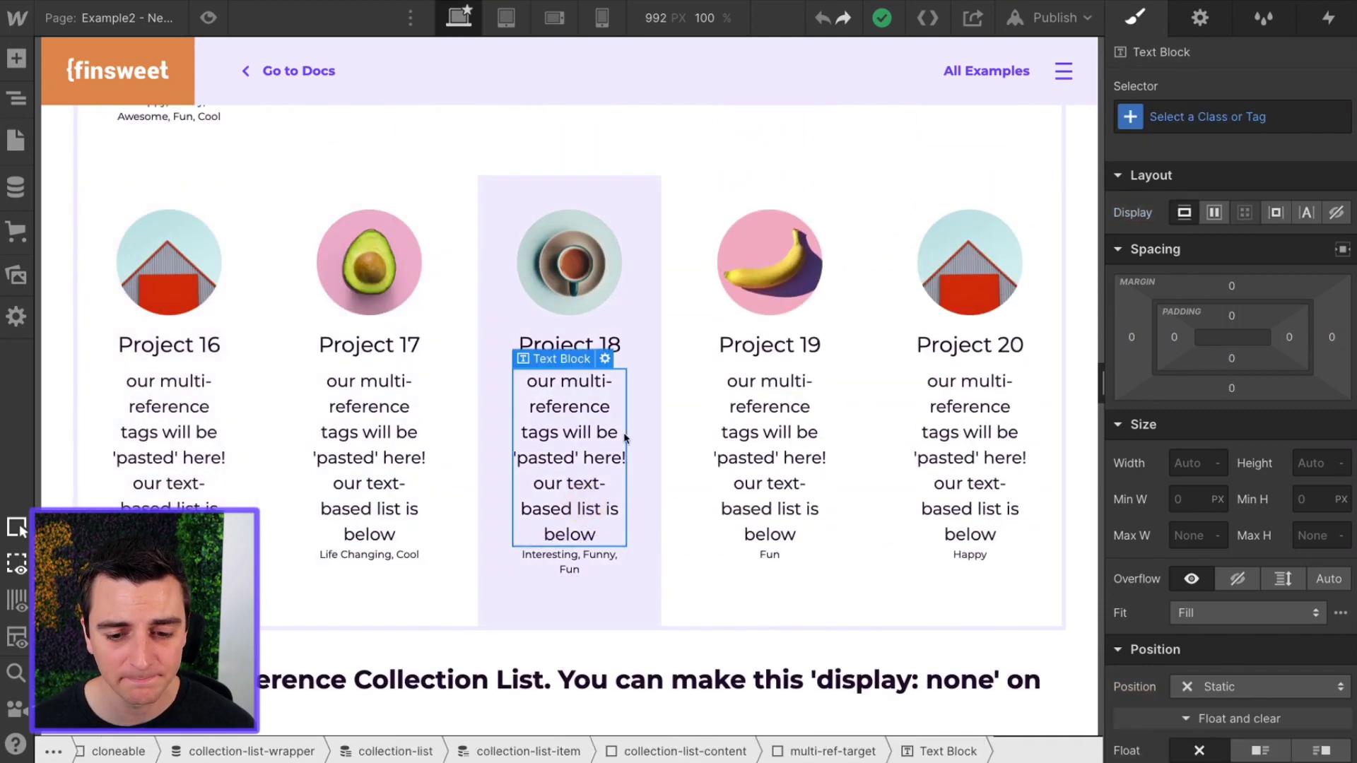
scroll(561, 375, down, 1)
scroll(569, 369, up, 8)
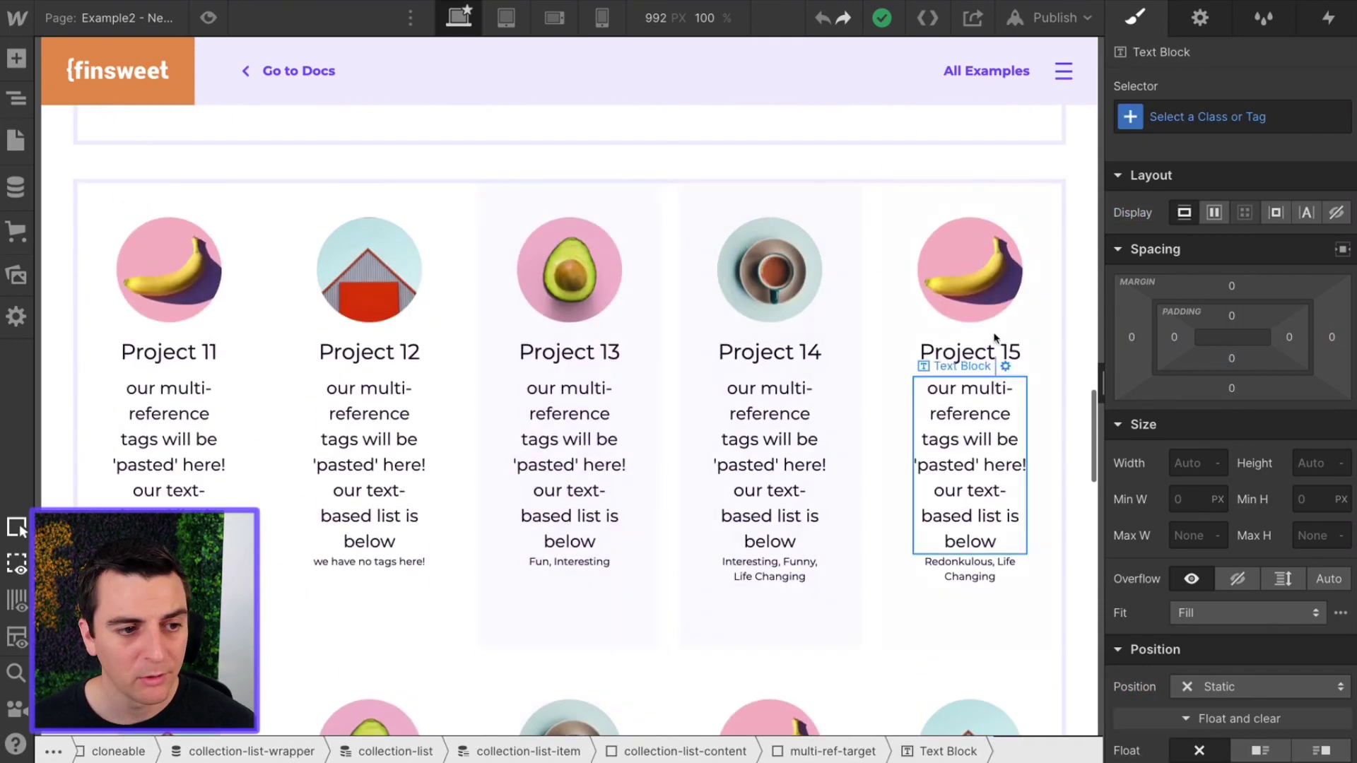
scroll(959, 170, up, 15)
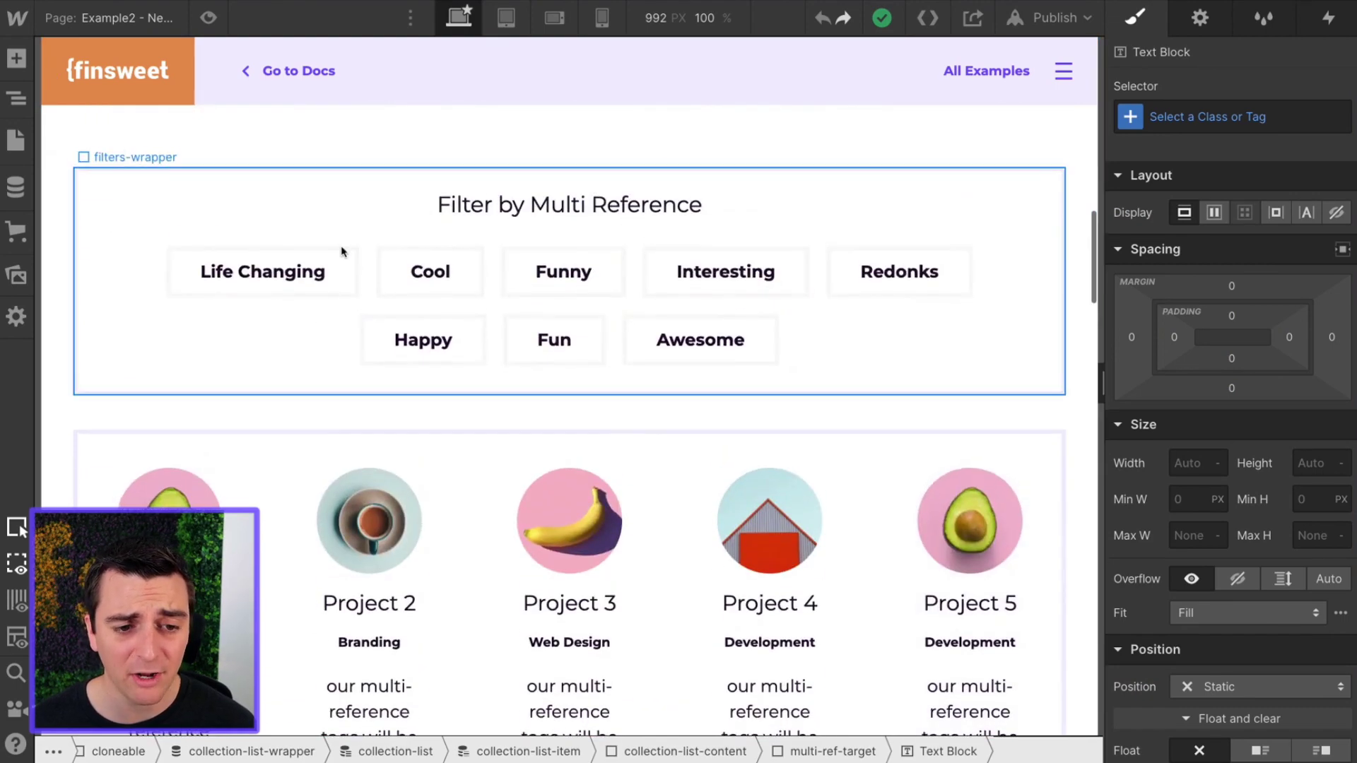
click(343, 254)
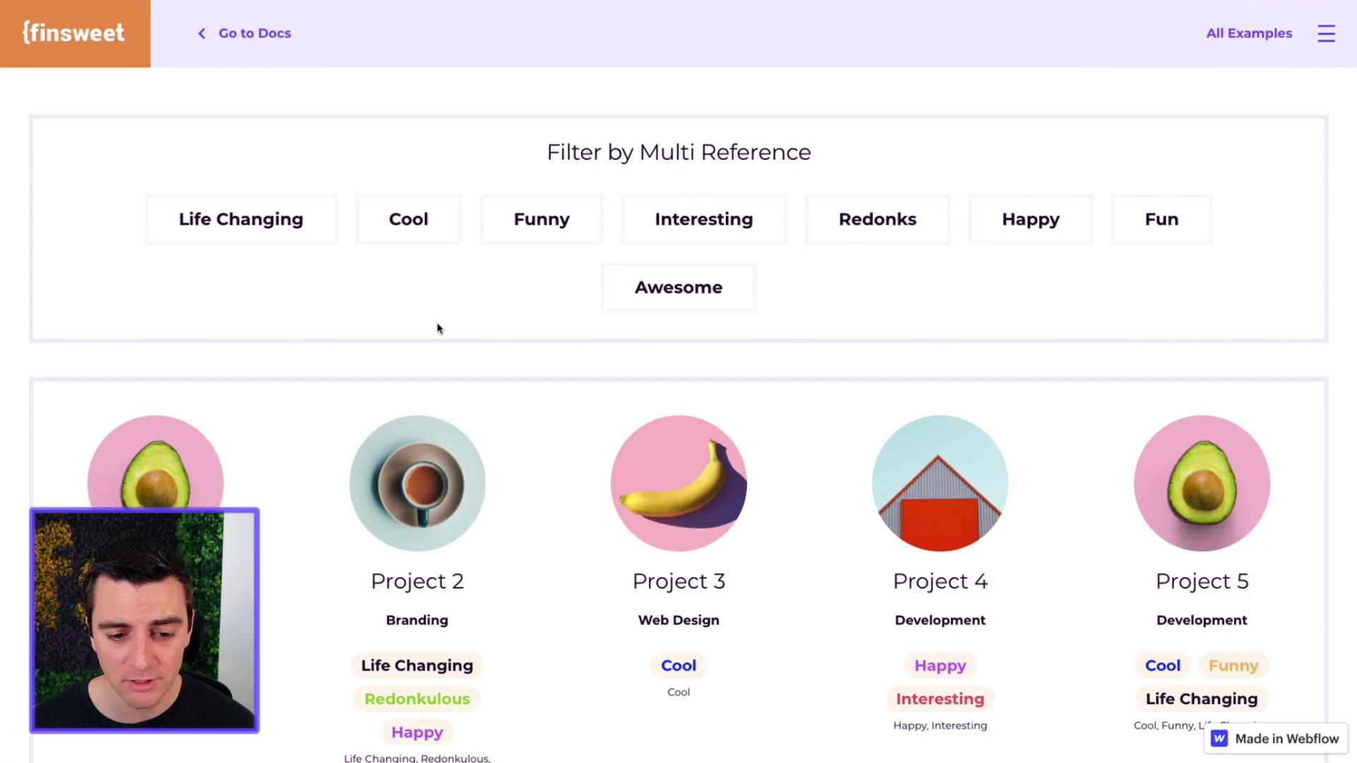
Scroll through Projects 6–15 to view their coloured tag labels above the comma-separated tags.
scroll(437, 328, down, 3)
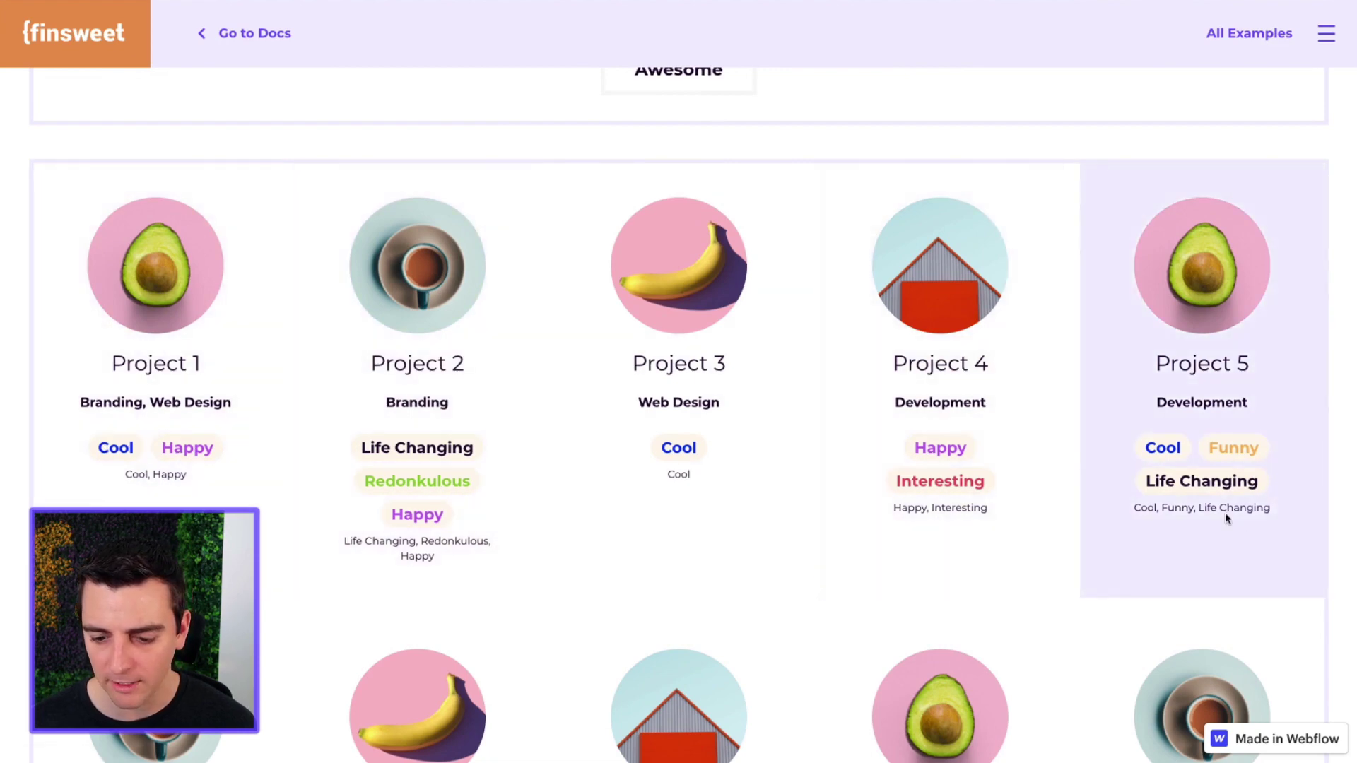
scroll(1224, 512, down, 10)
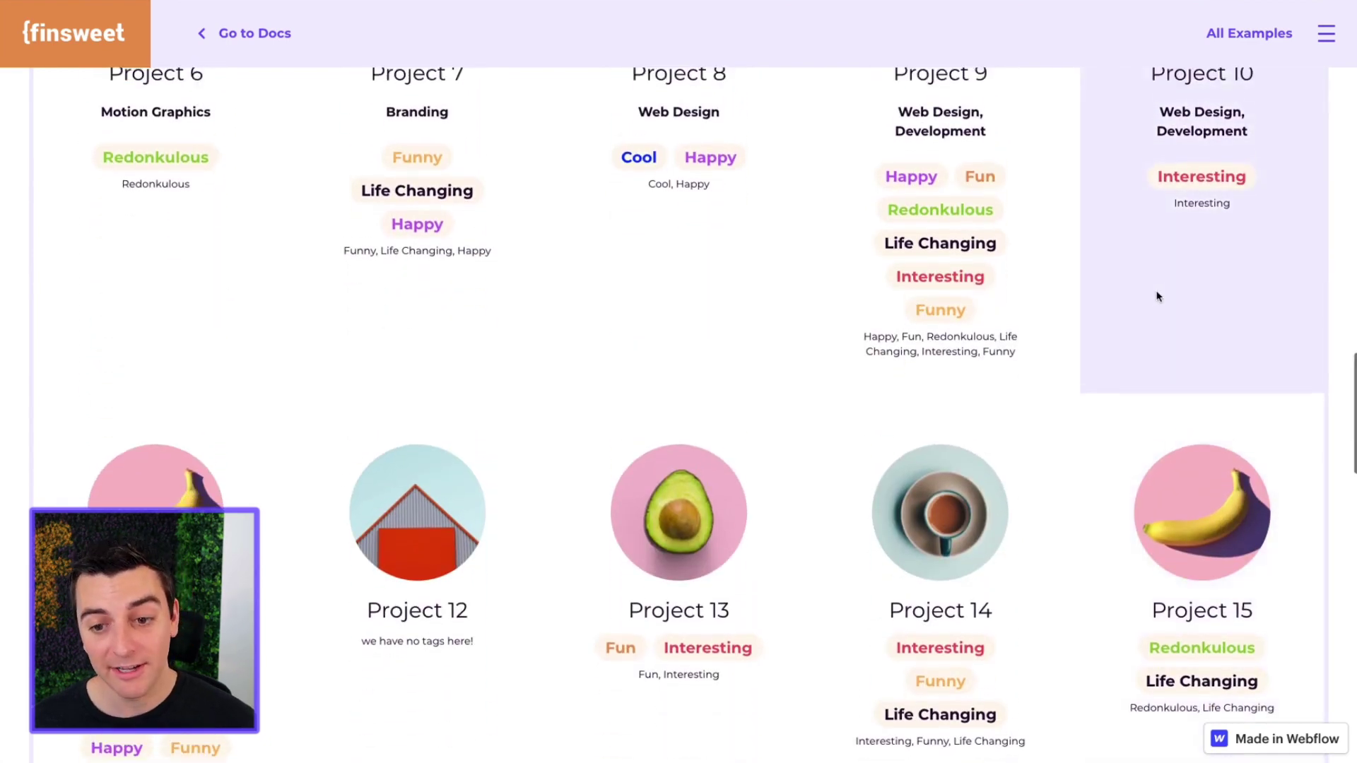
scroll(1158, 296, up, 4)
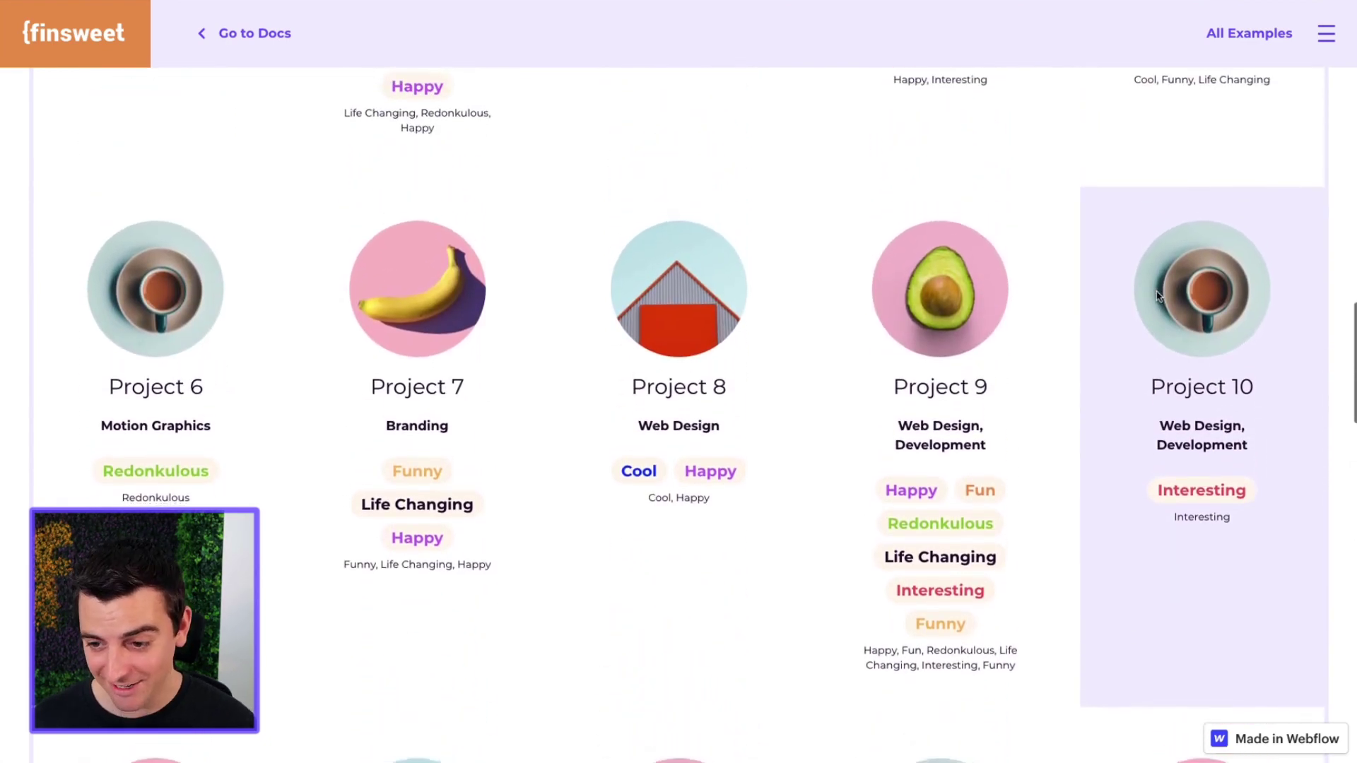
scroll(1157, 296, down, 3)
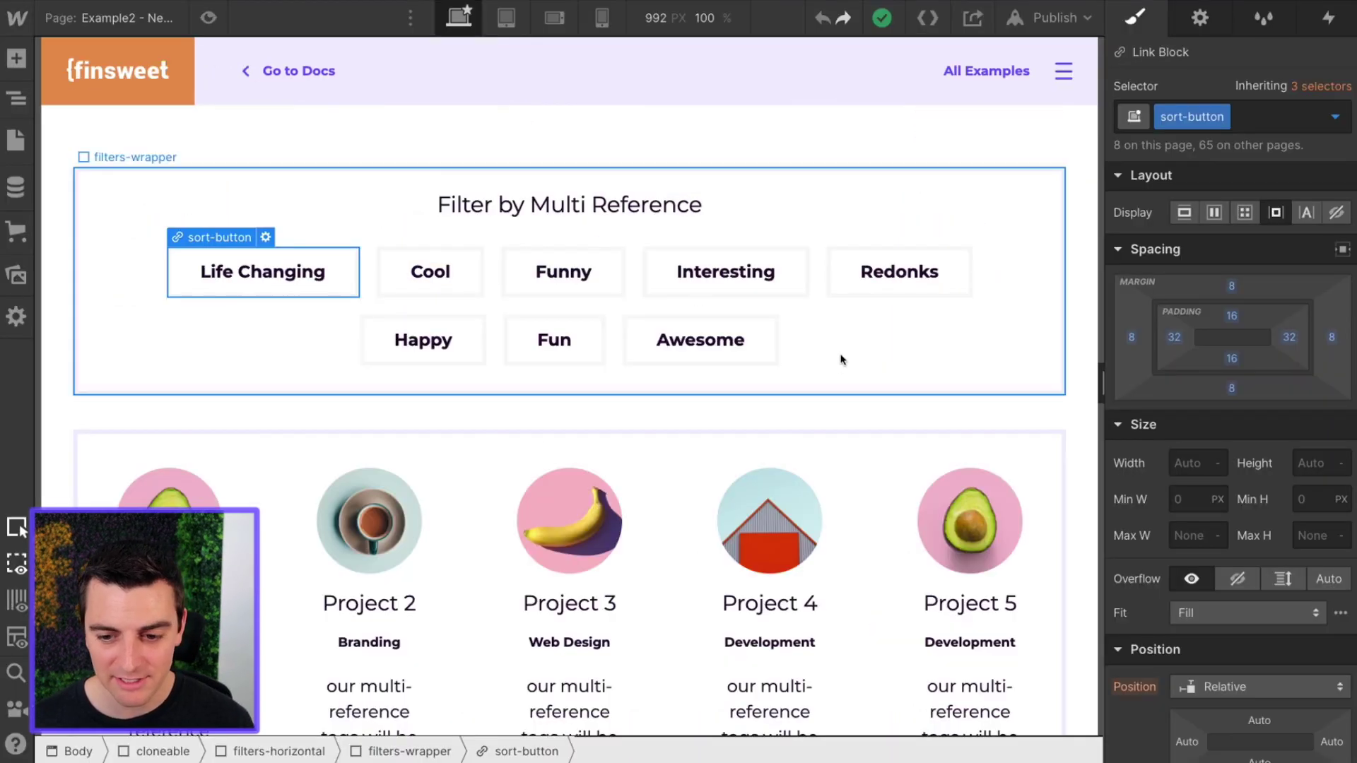
scroll(840, 361, down, 15)
scroll(841, 359, up, 1)
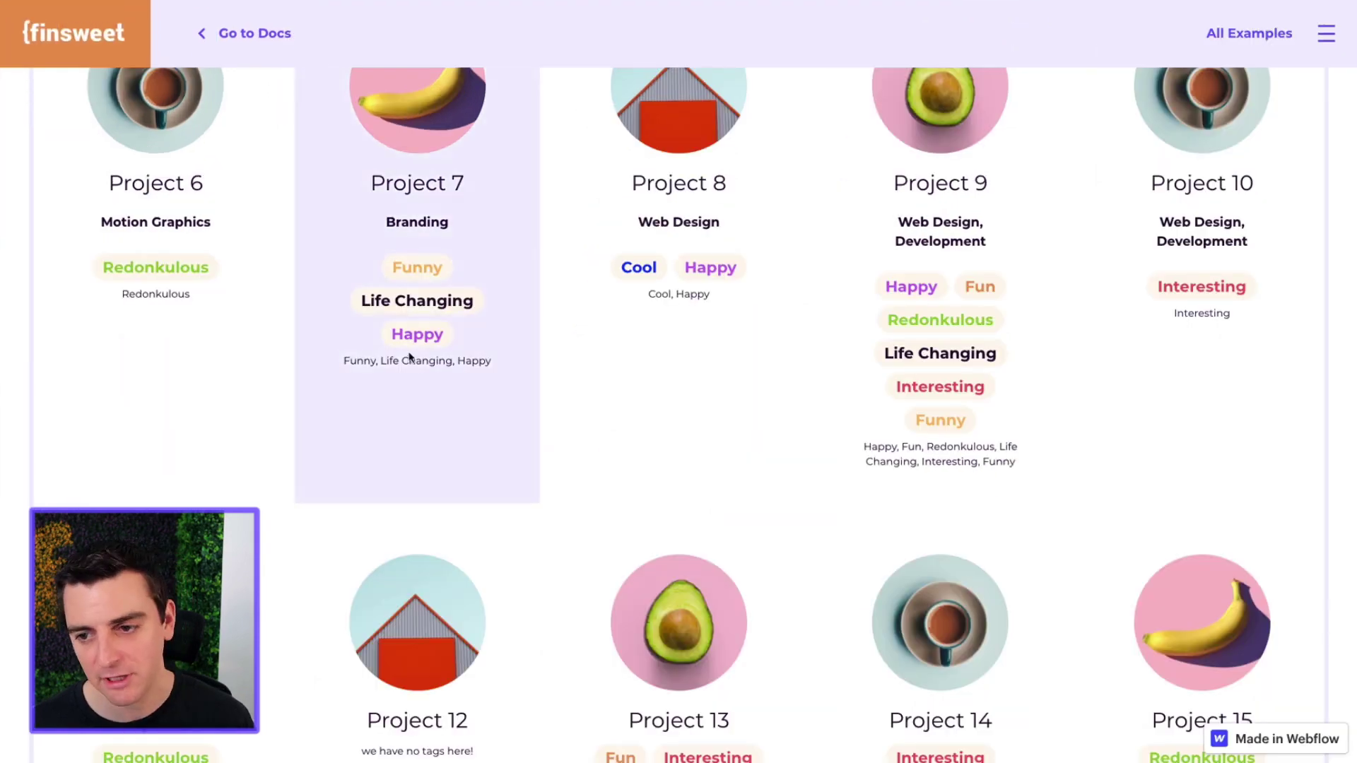
scroll(1291, 393, down, 9)
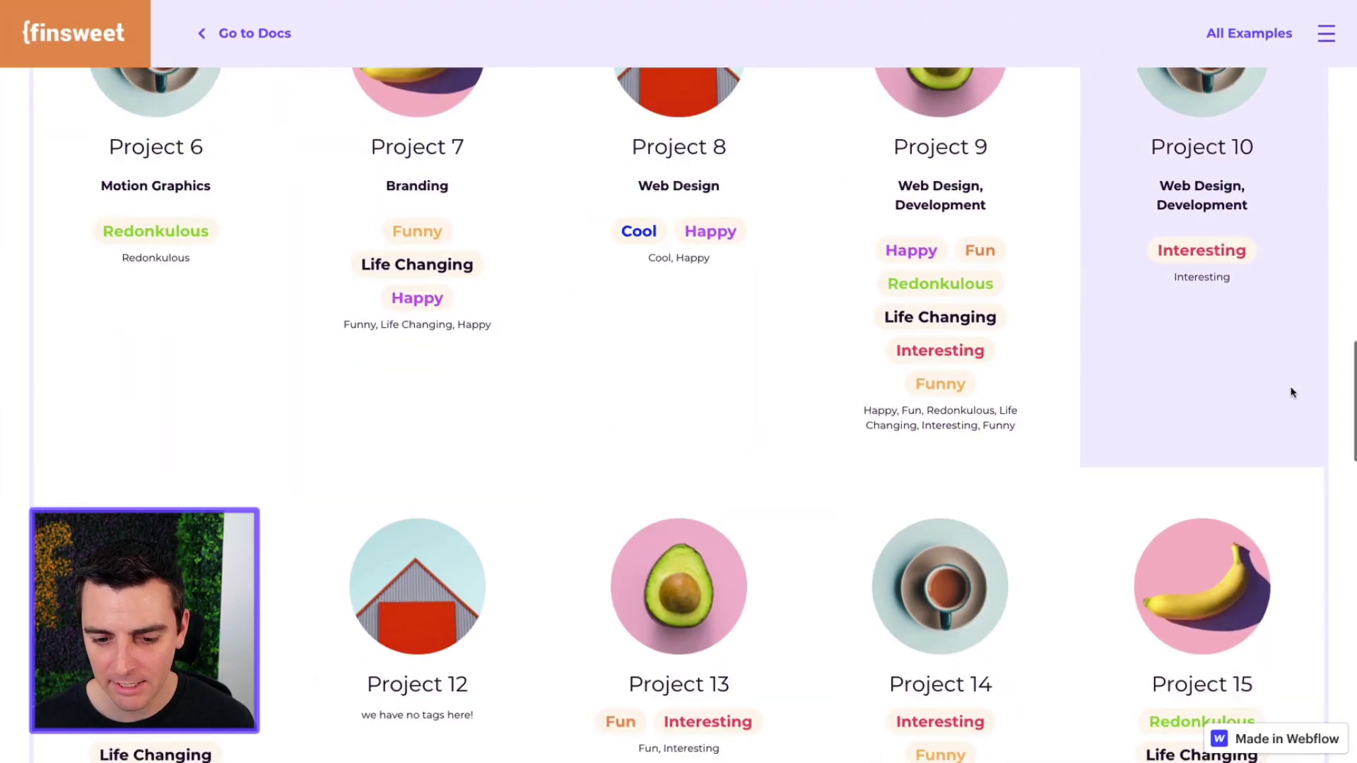
Try the Interesting, Life Changing, Cool, Funny, Redonks, Happy and Awesome filters, ending on Life Changing.
scroll(1291, 392, up, 12)
scroll(1291, 392, up, 10)
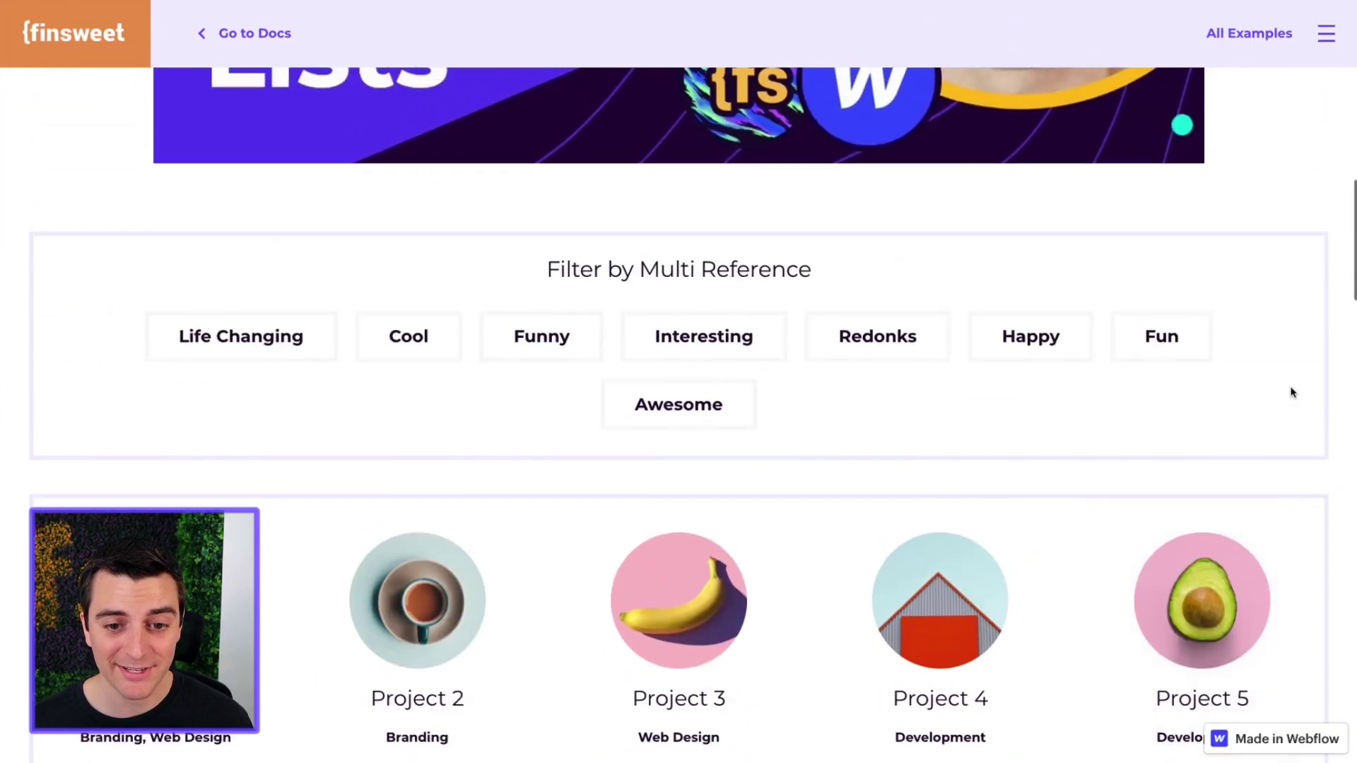
click(728, 336)
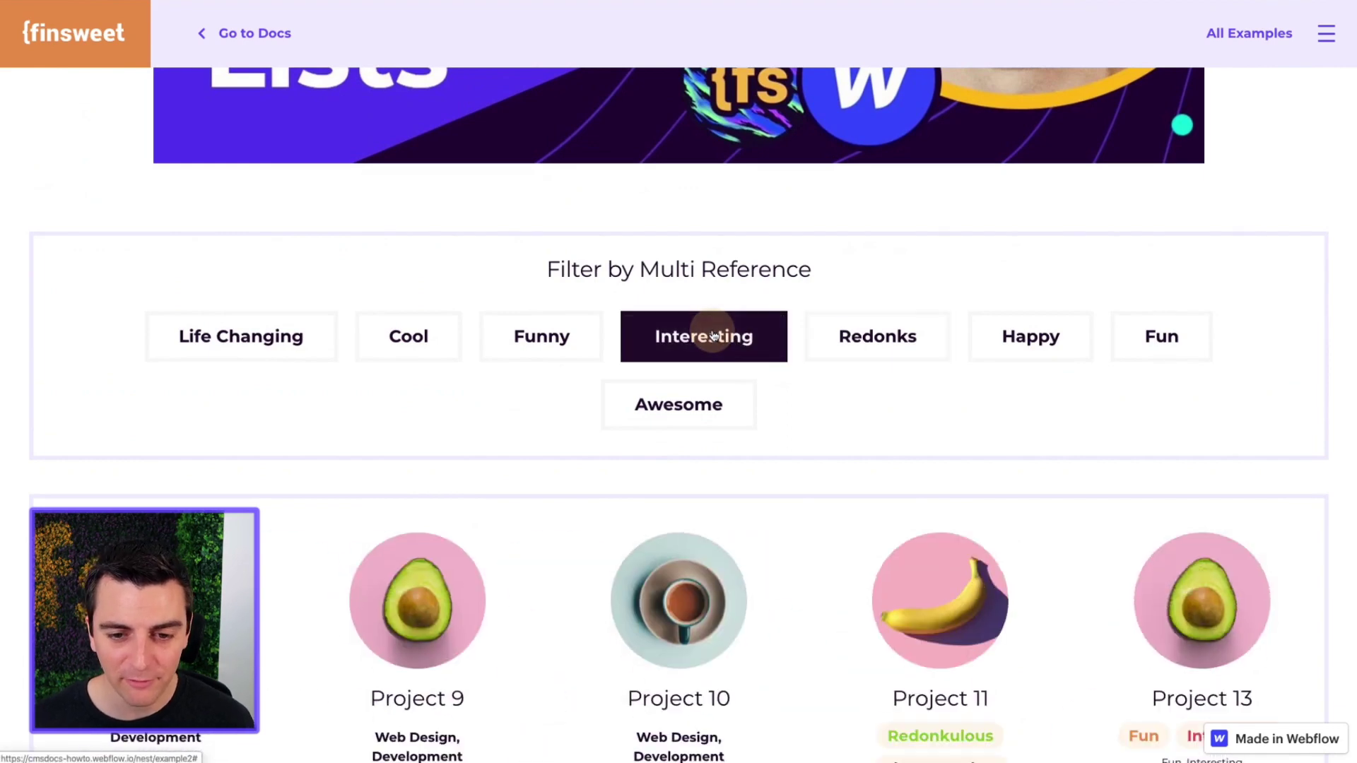
scroll(552, 333, down, 3)
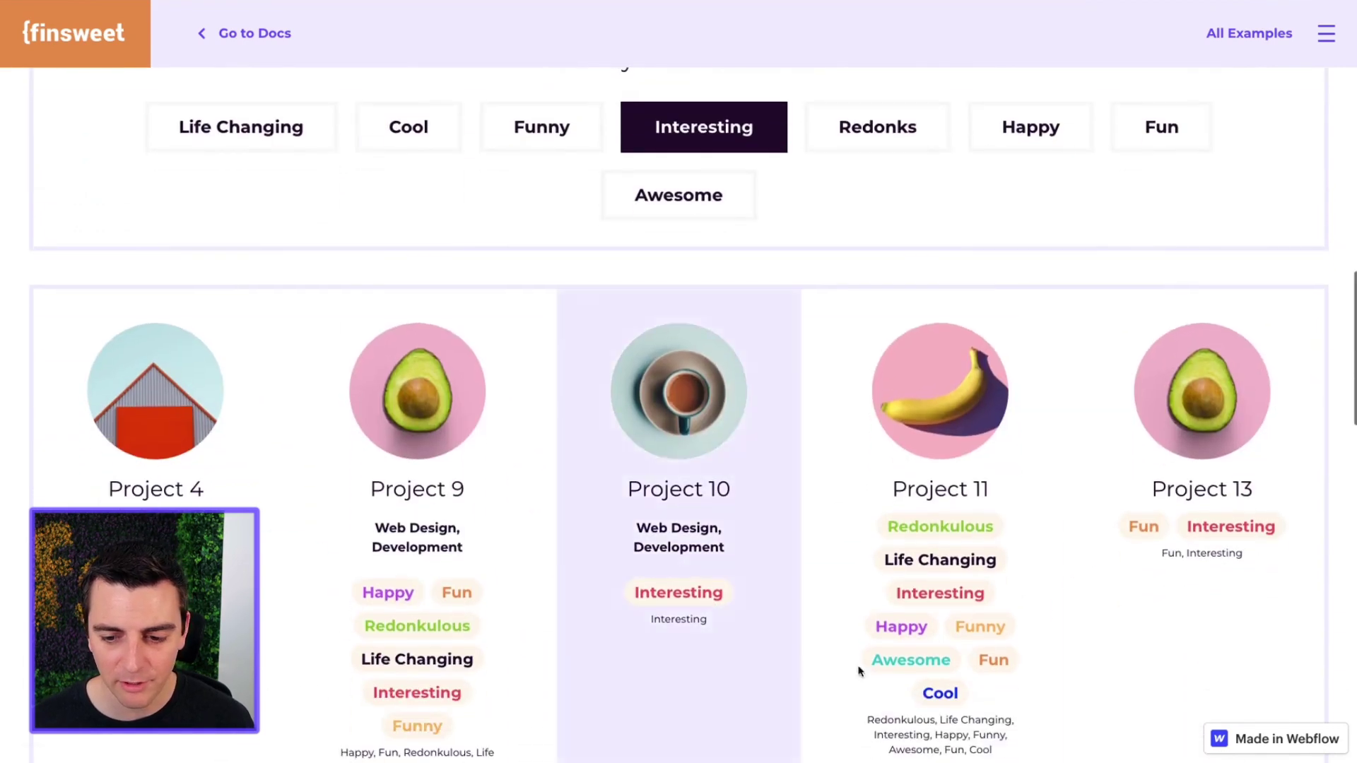
click(241, 129)
click(408, 134)
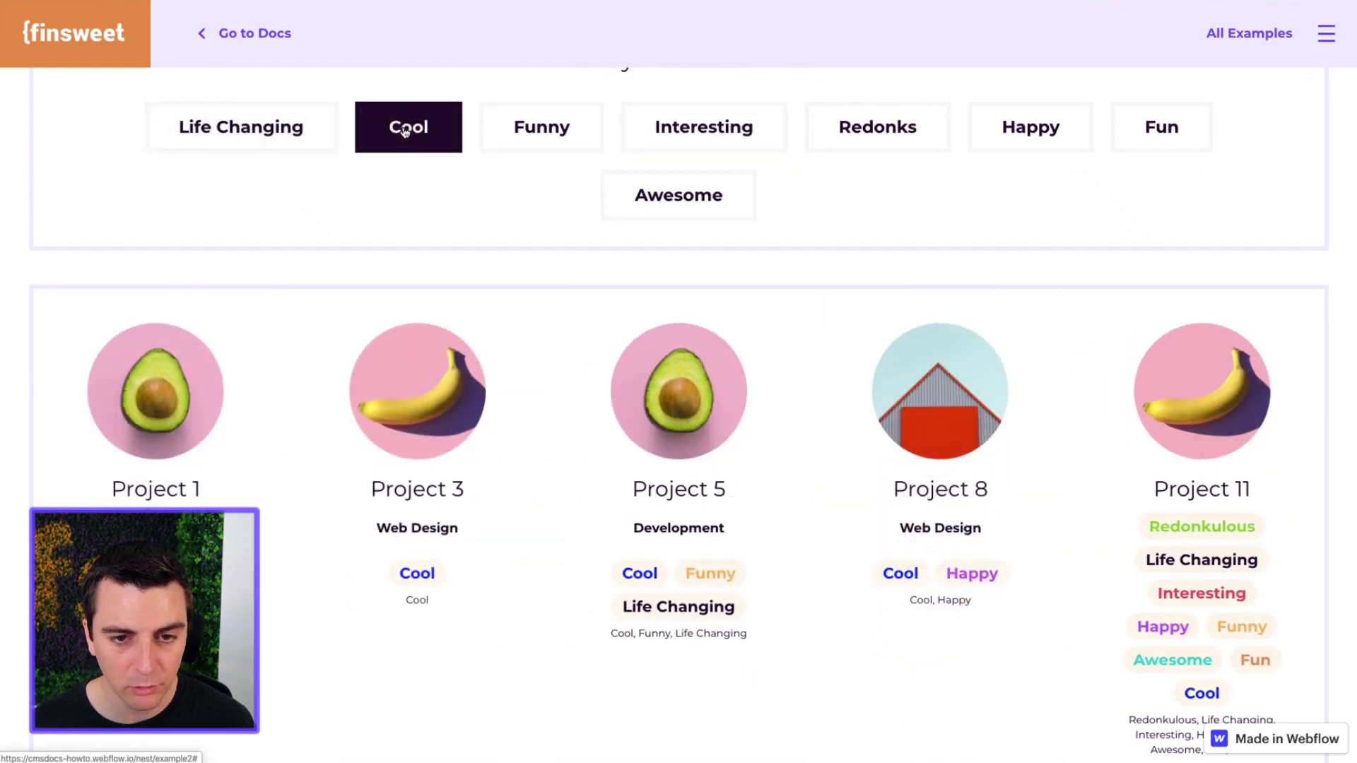
click(530, 138)
click(889, 129)
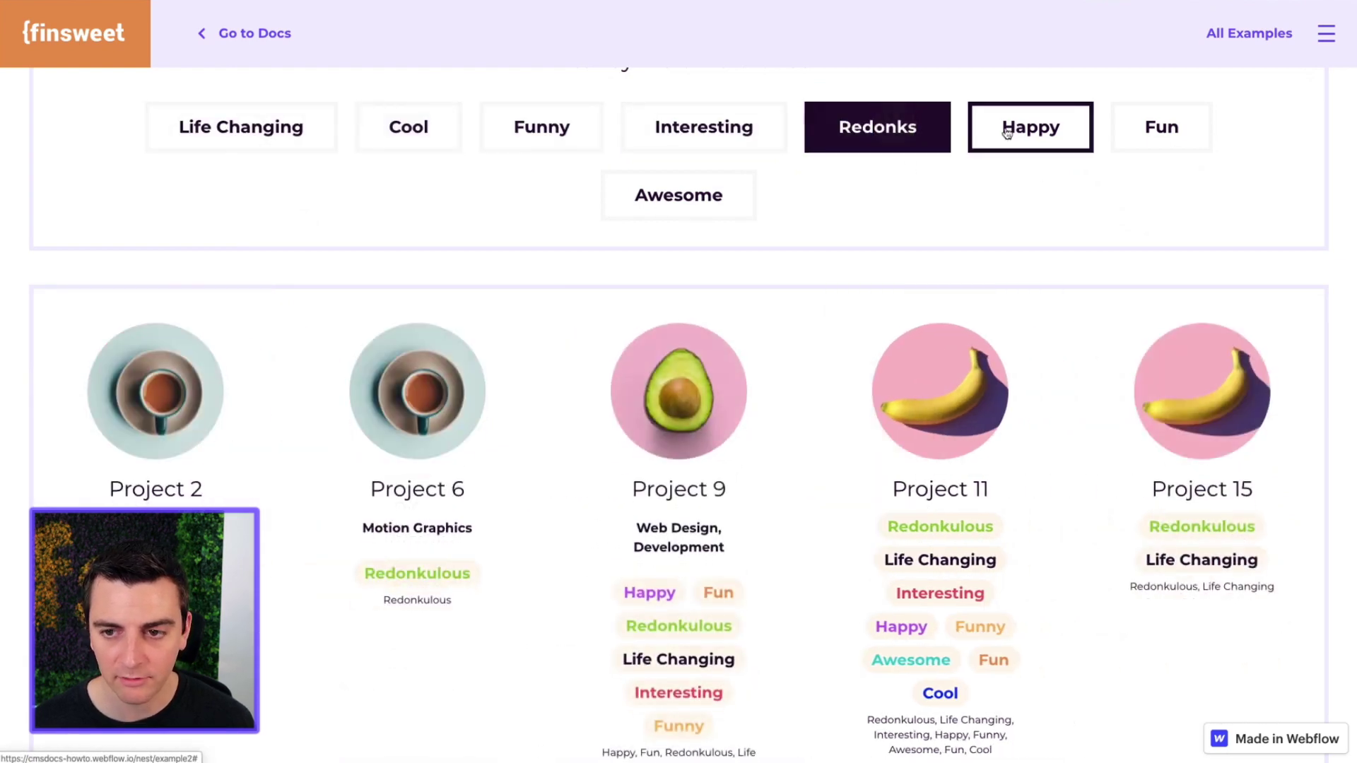
click(1043, 136)
click(712, 198)
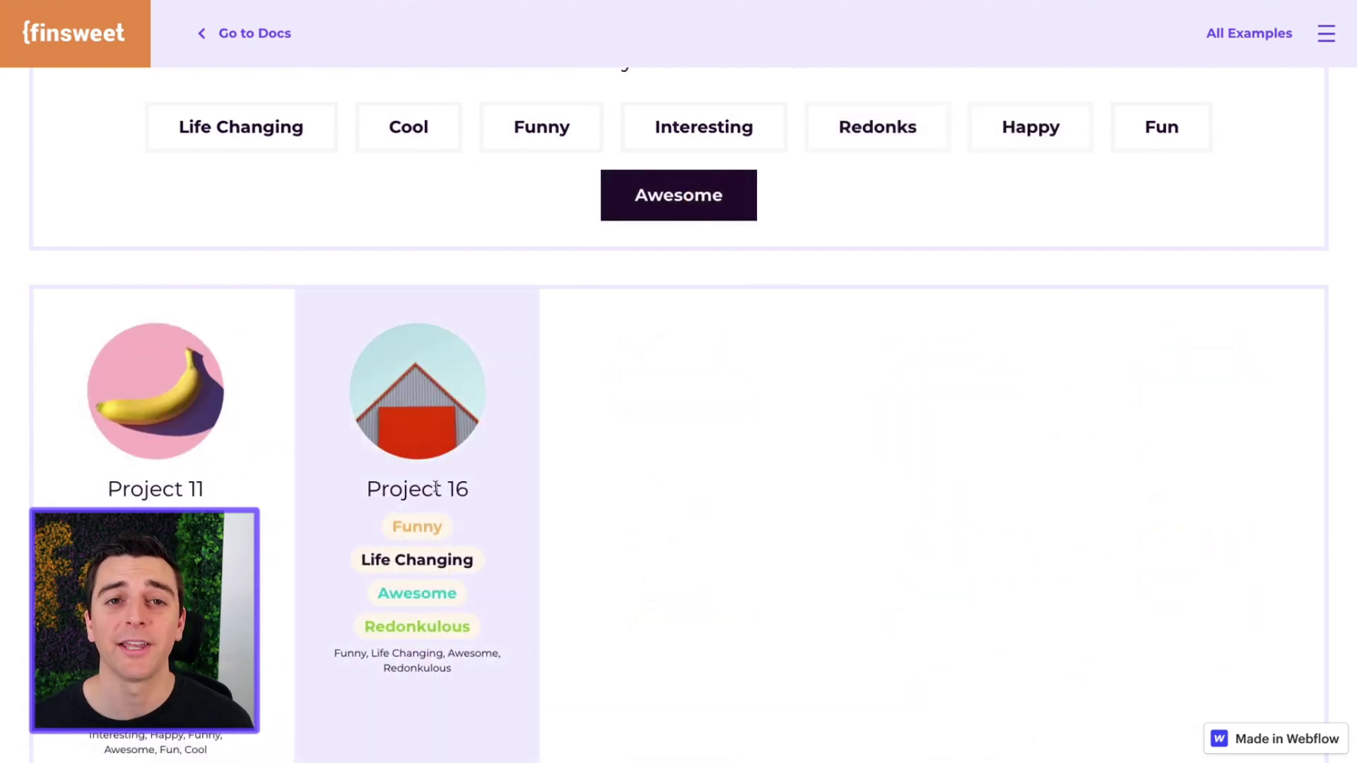
click(245, 142)
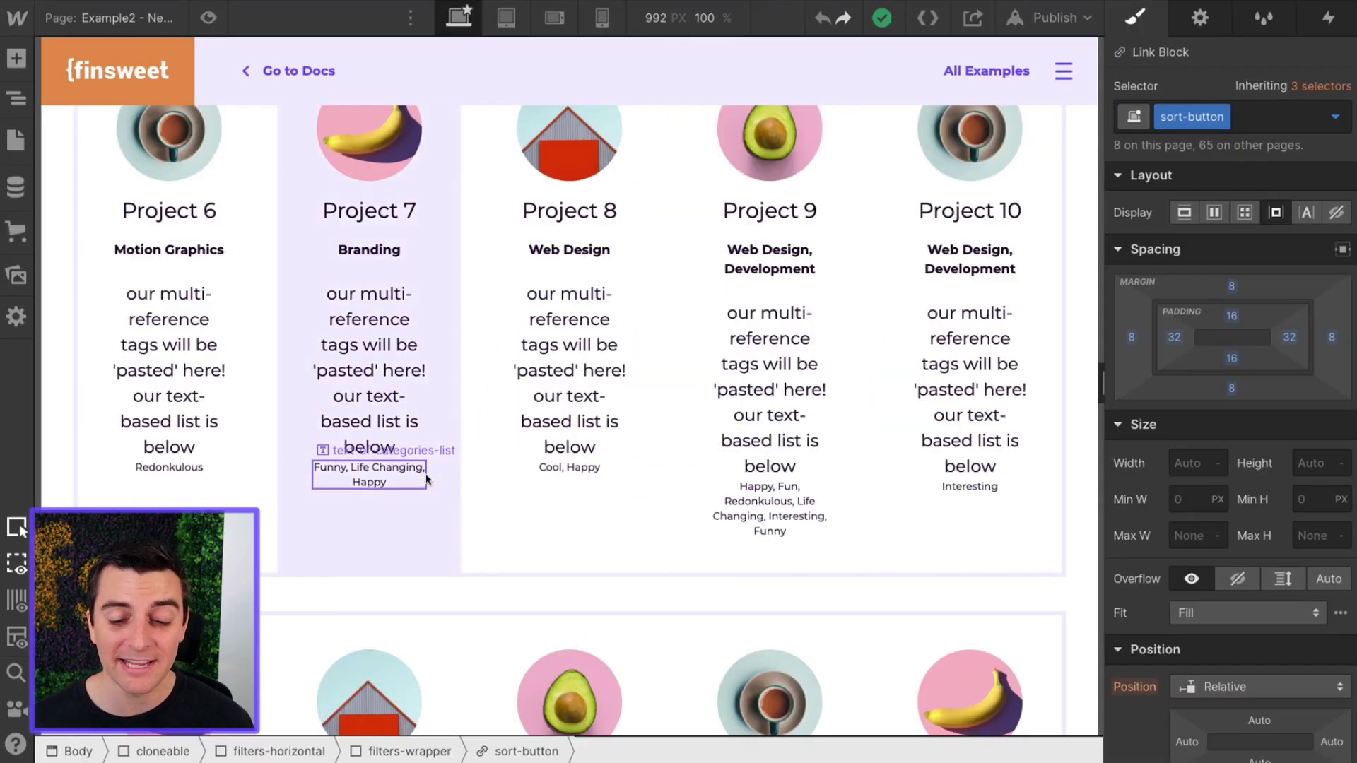
In the Settings tab, view the Life Changing and Cool buttons' filter-by attributes.
scroll(426, 479, up, 1)
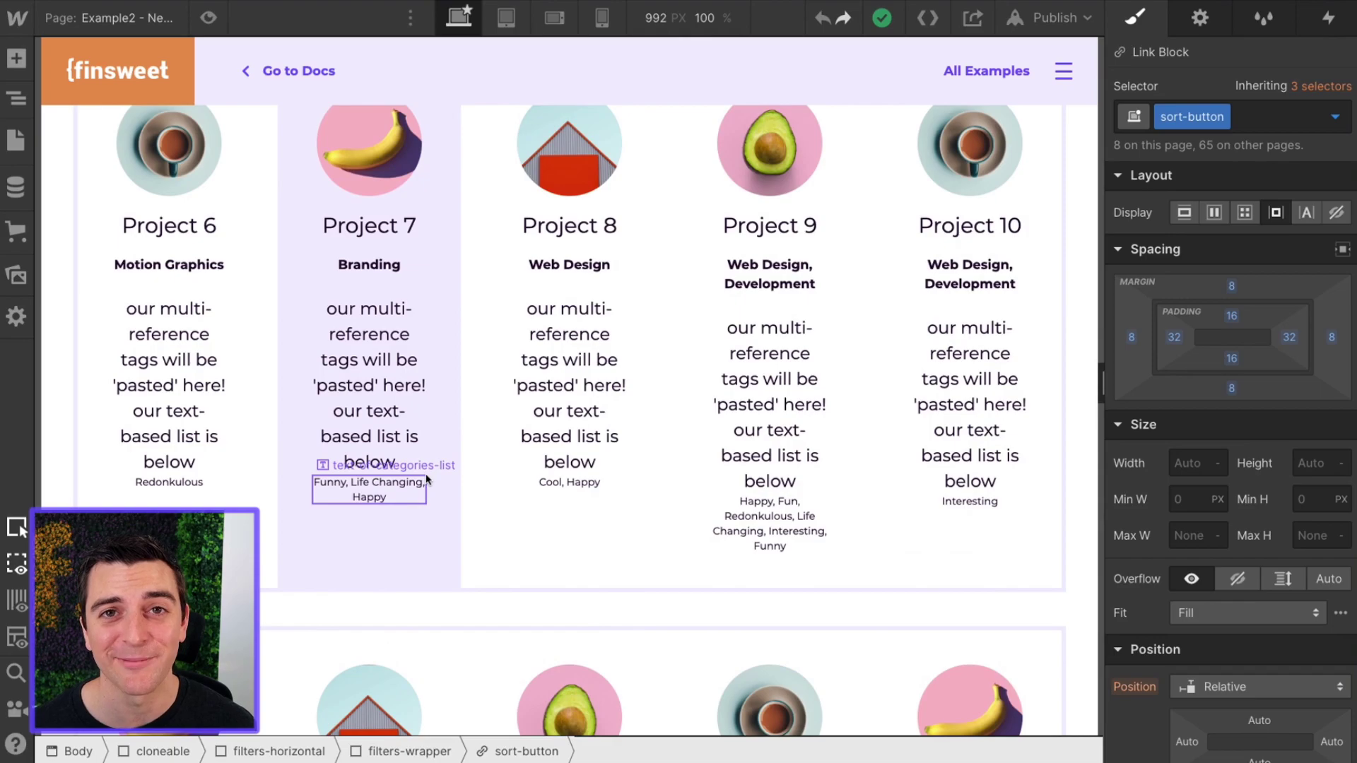
scroll(427, 479, up, 7)
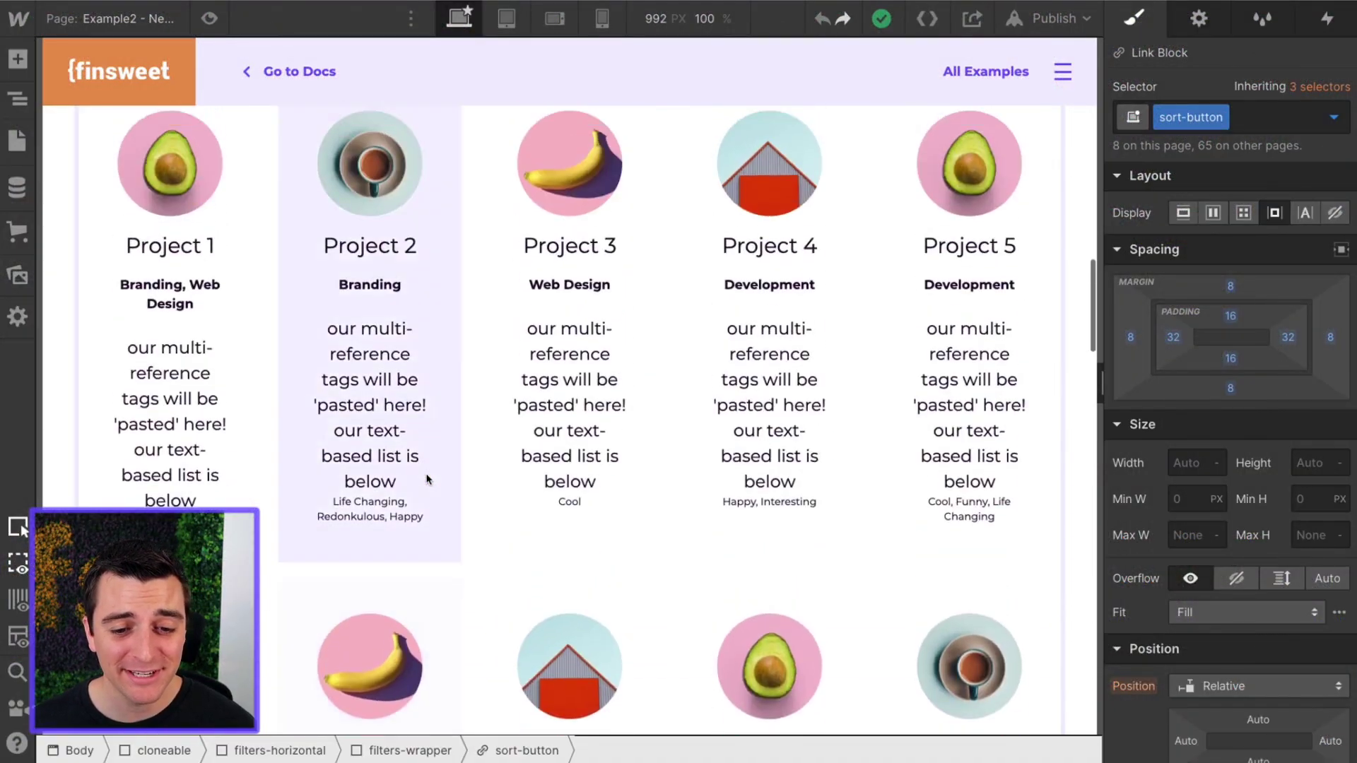
scroll(427, 479, up, 7)
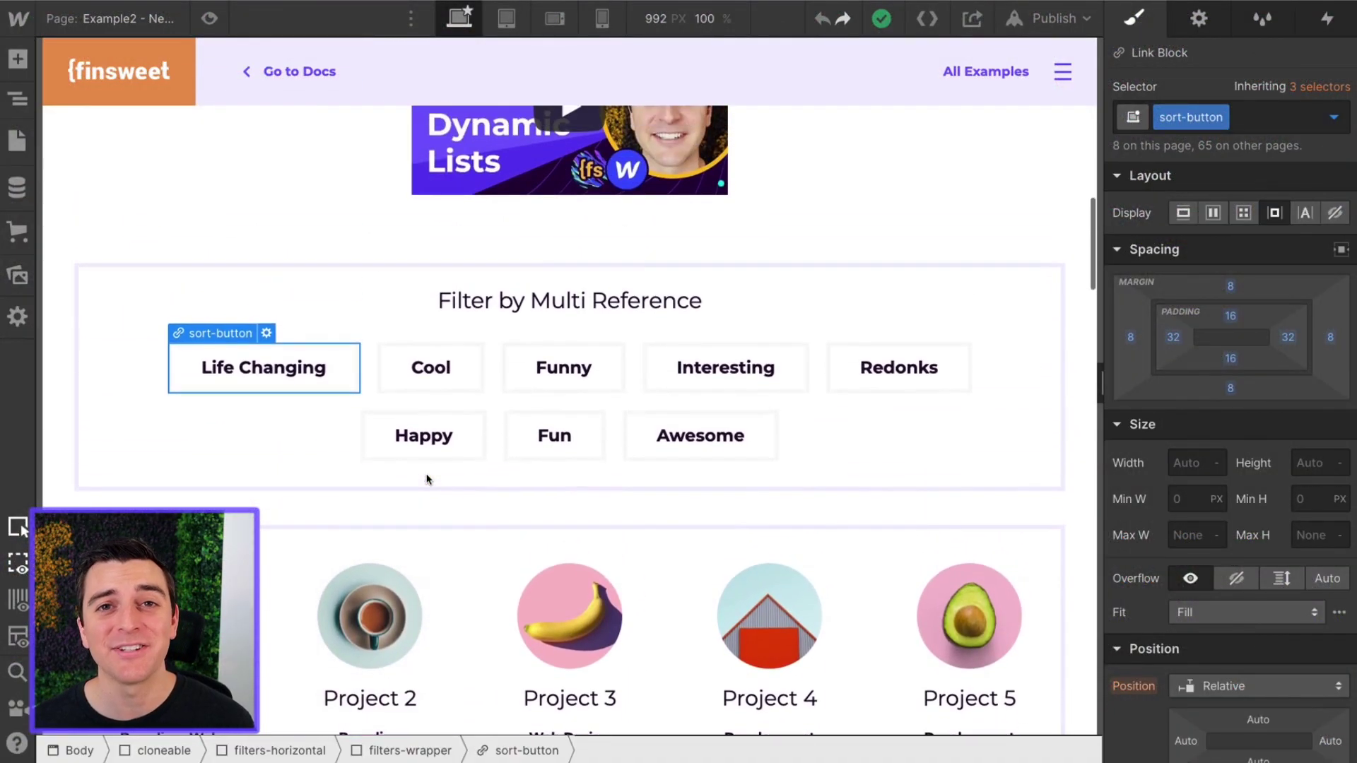
scroll(427, 479, up, 1)
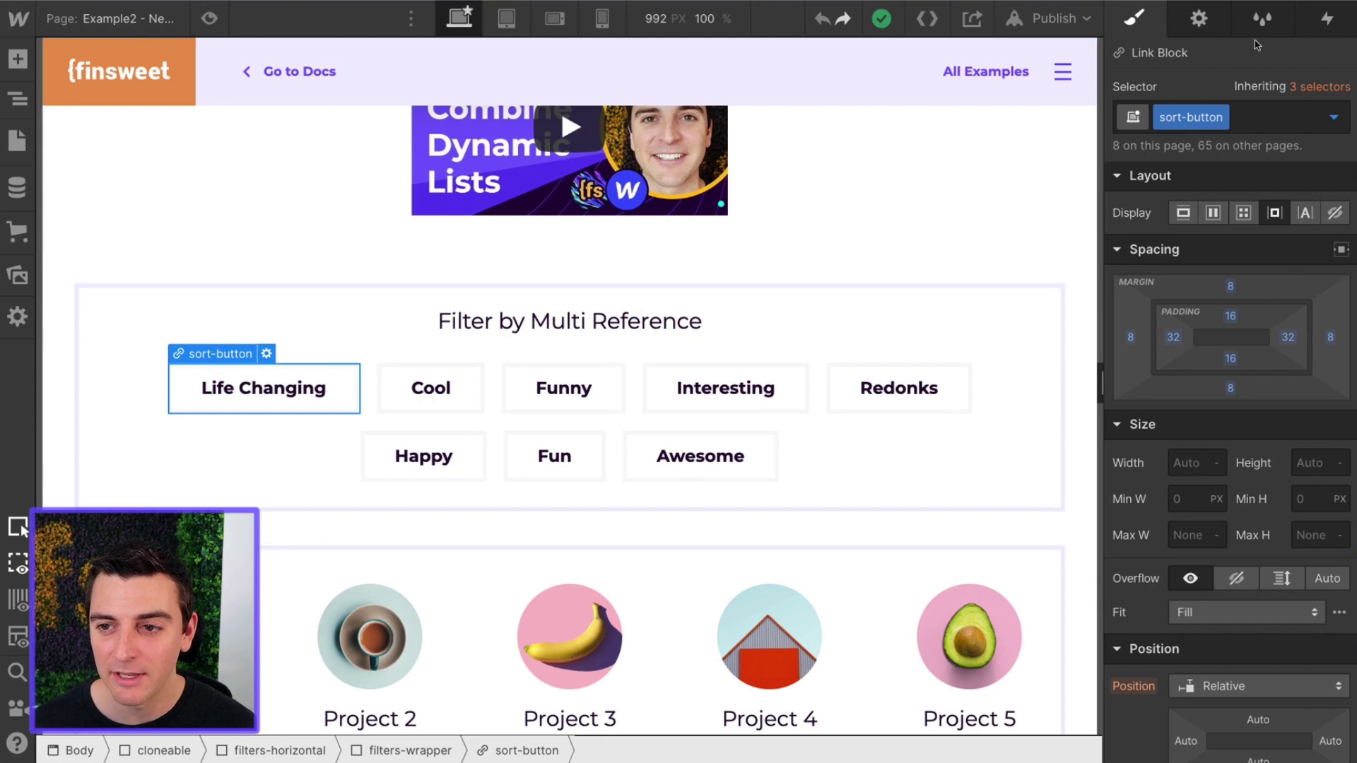
click(1197, 21)
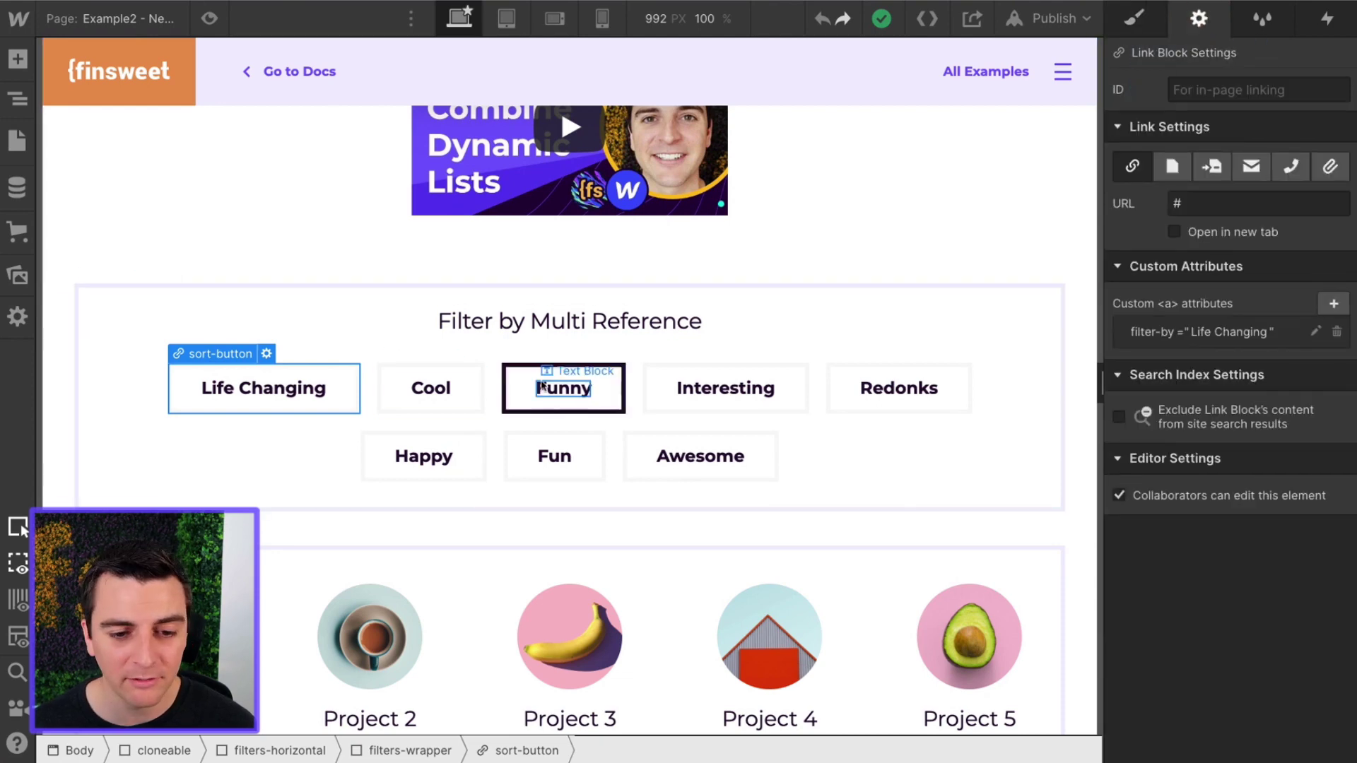
click(430, 411)
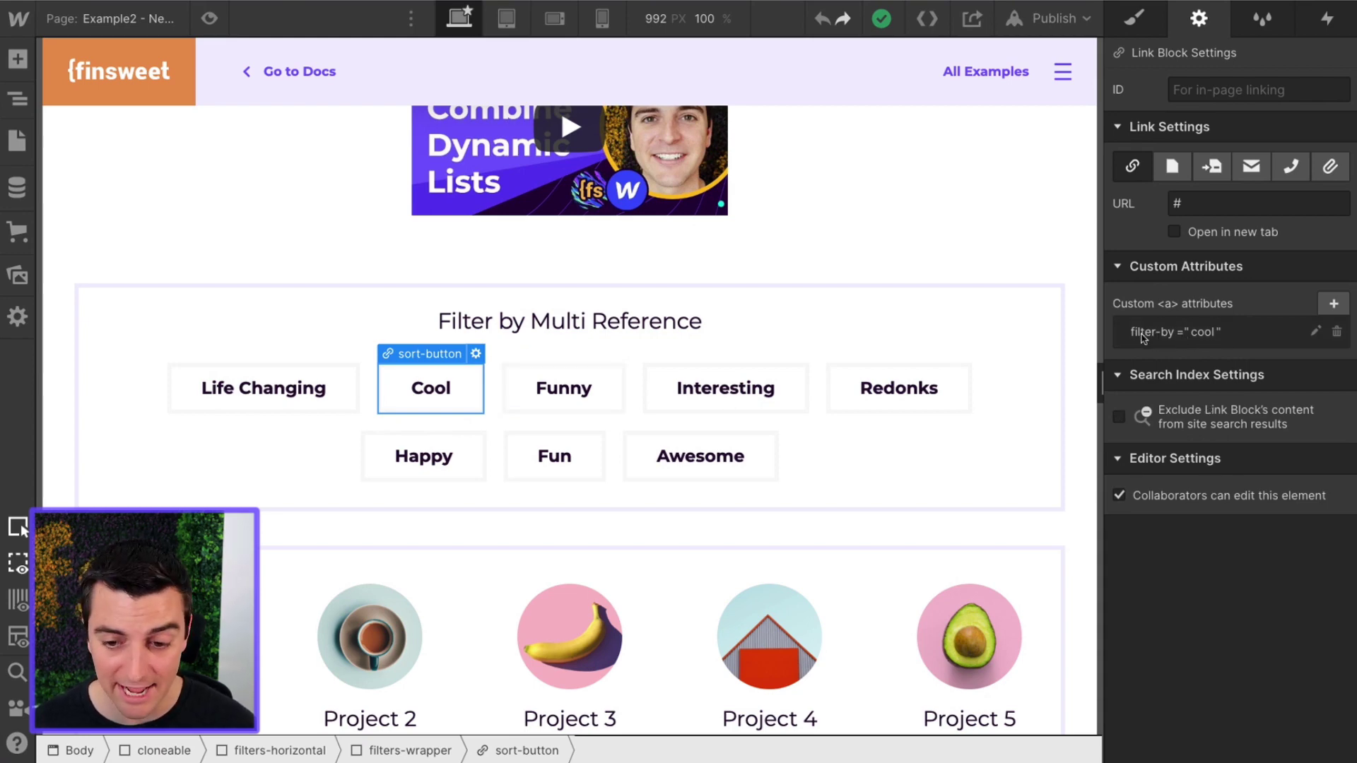
Check the Funny, Interesting, Redonks, Happy, Fun and Awesome buttons' filter-by attributes, then the filters wrapper.
click(576, 404)
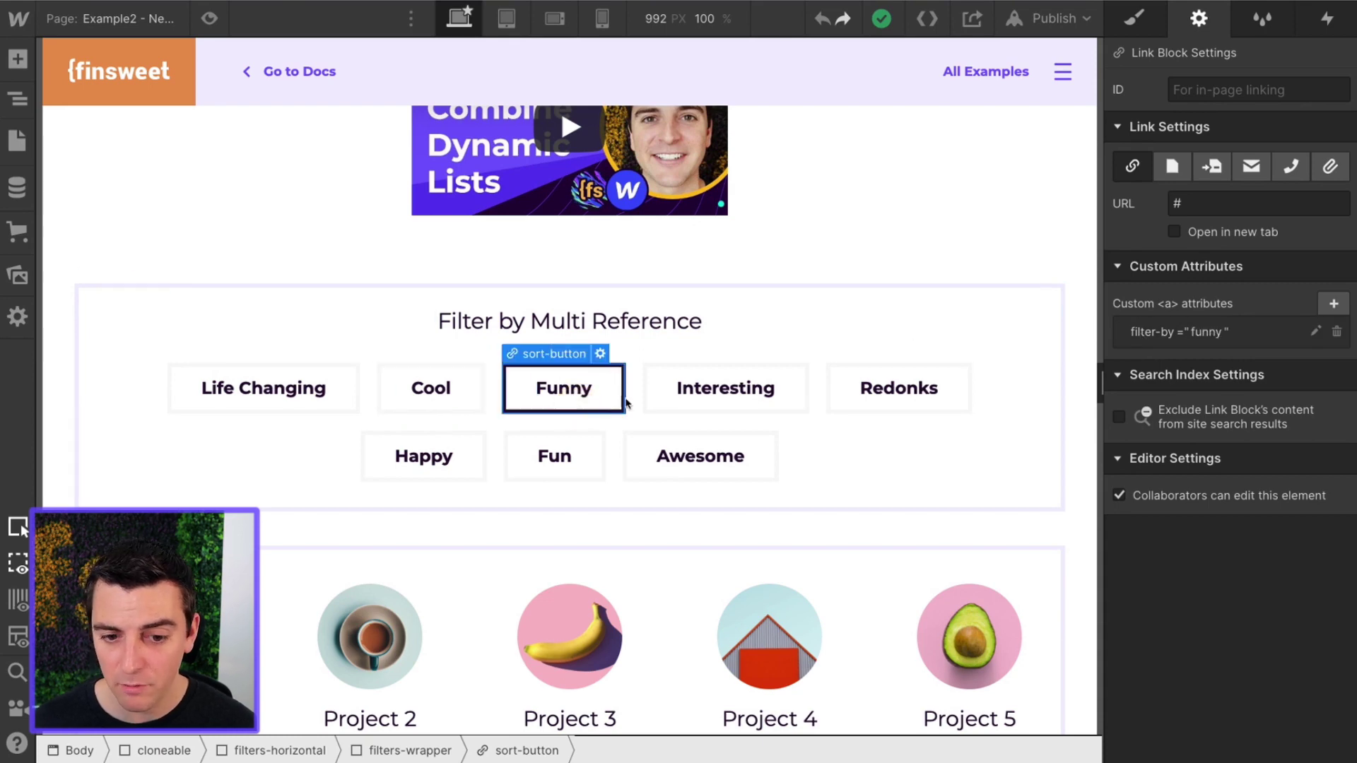
click(658, 401)
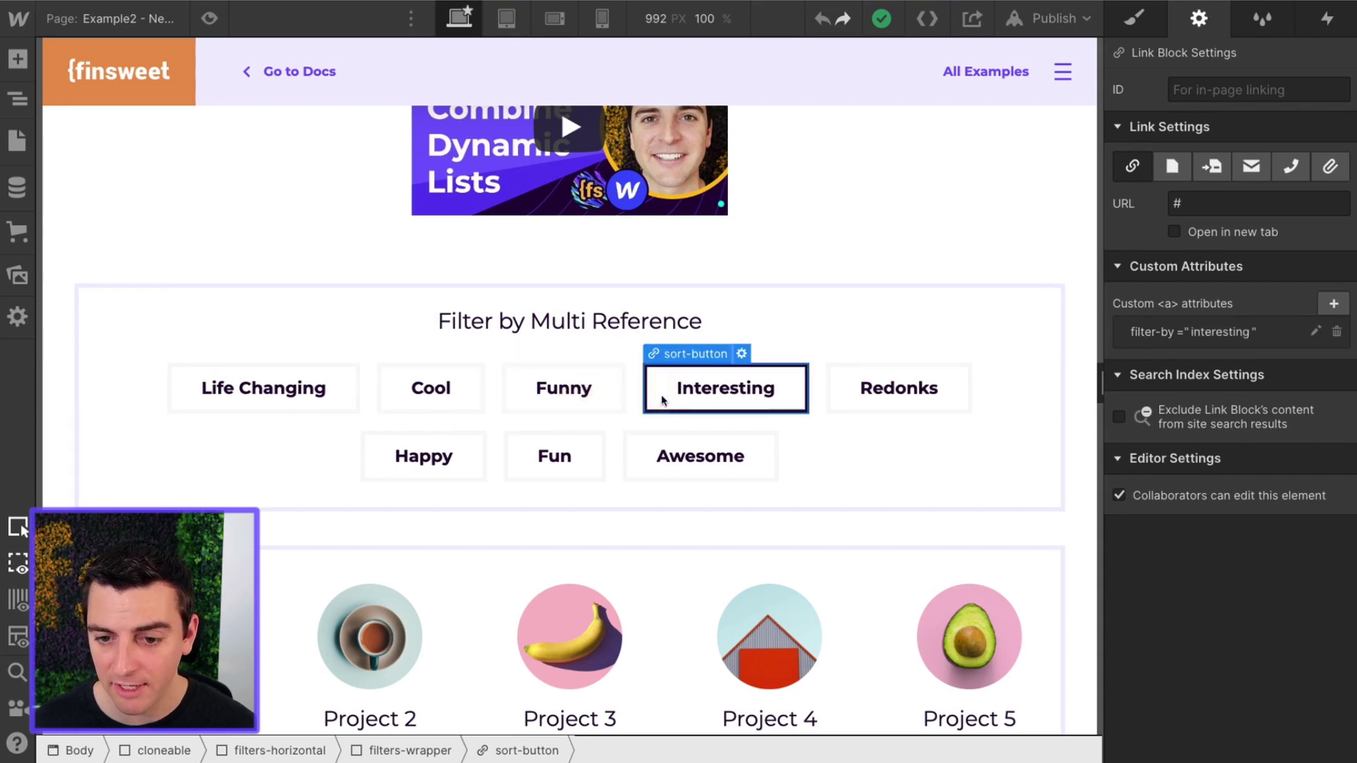
click(834, 405)
click(475, 463)
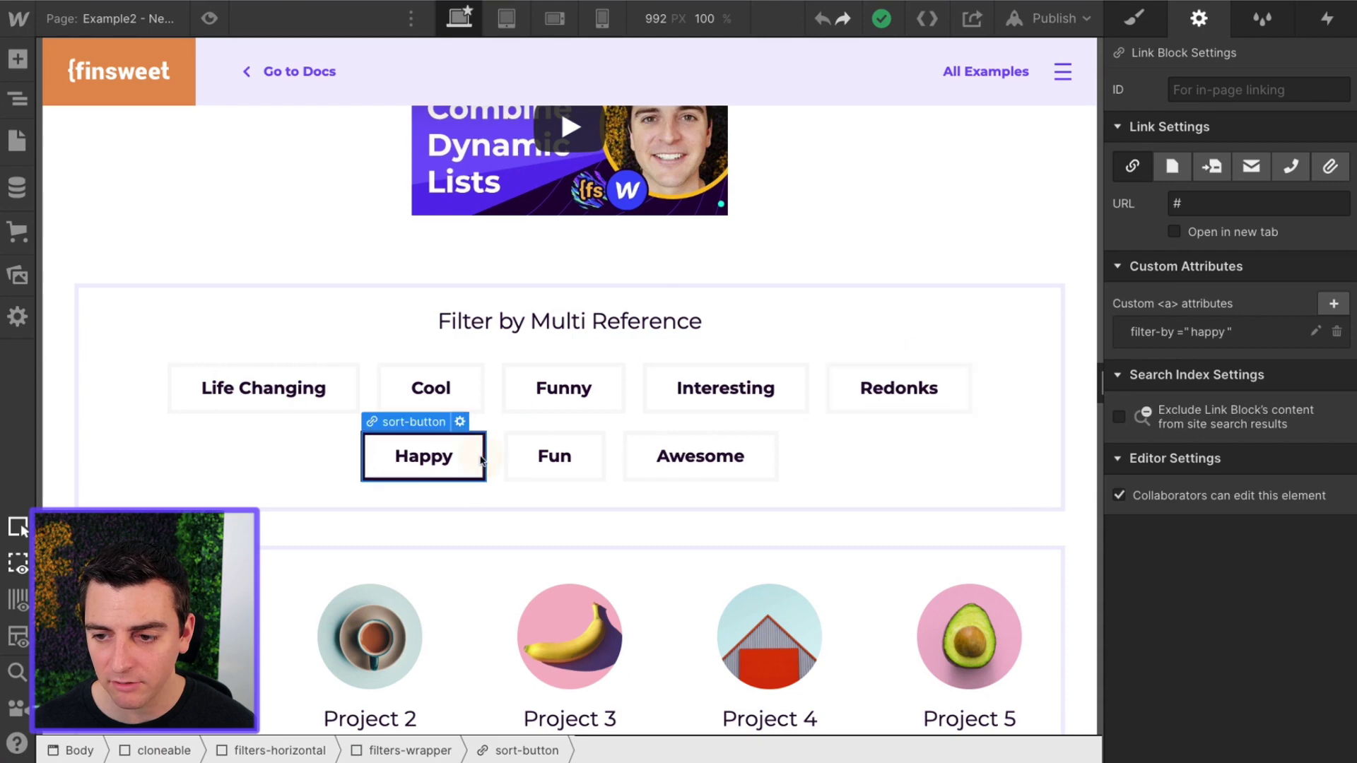
click(546, 475)
click(654, 472)
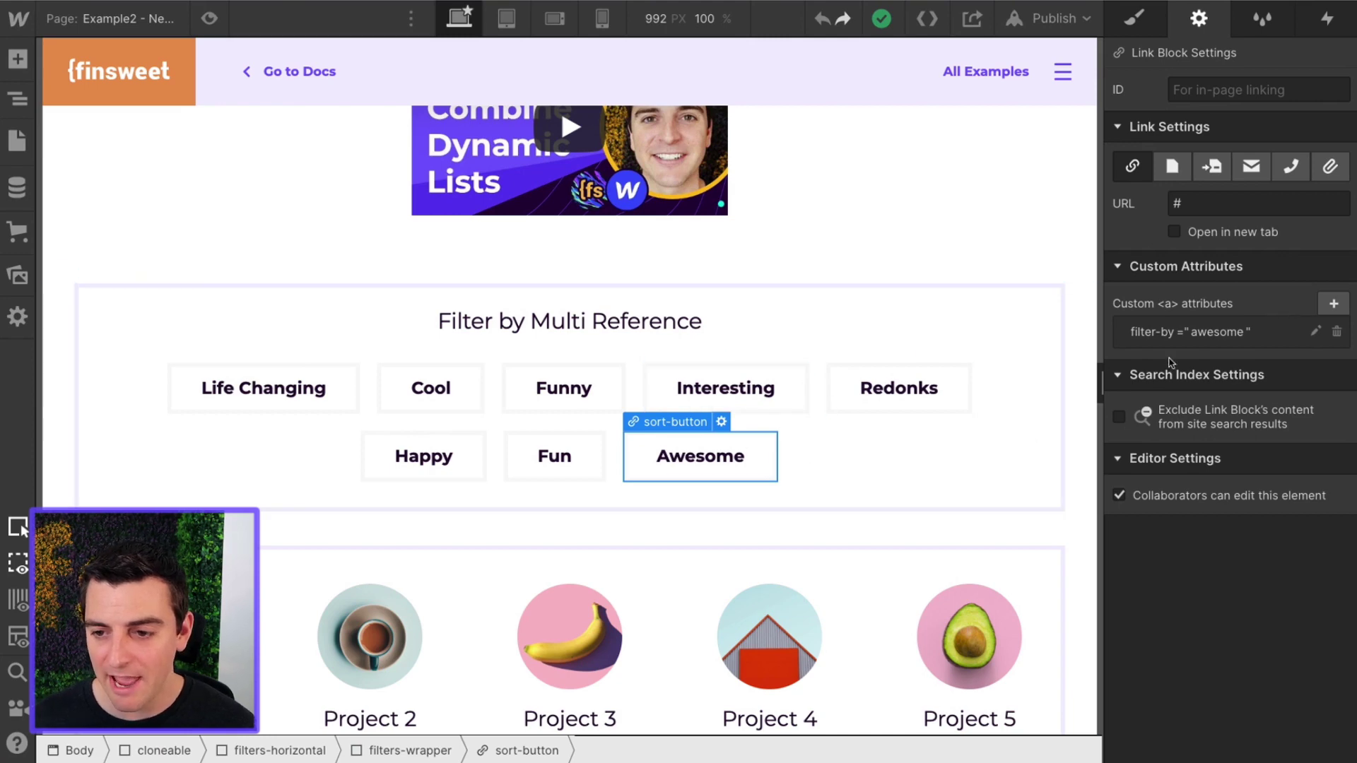
click(1024, 465)
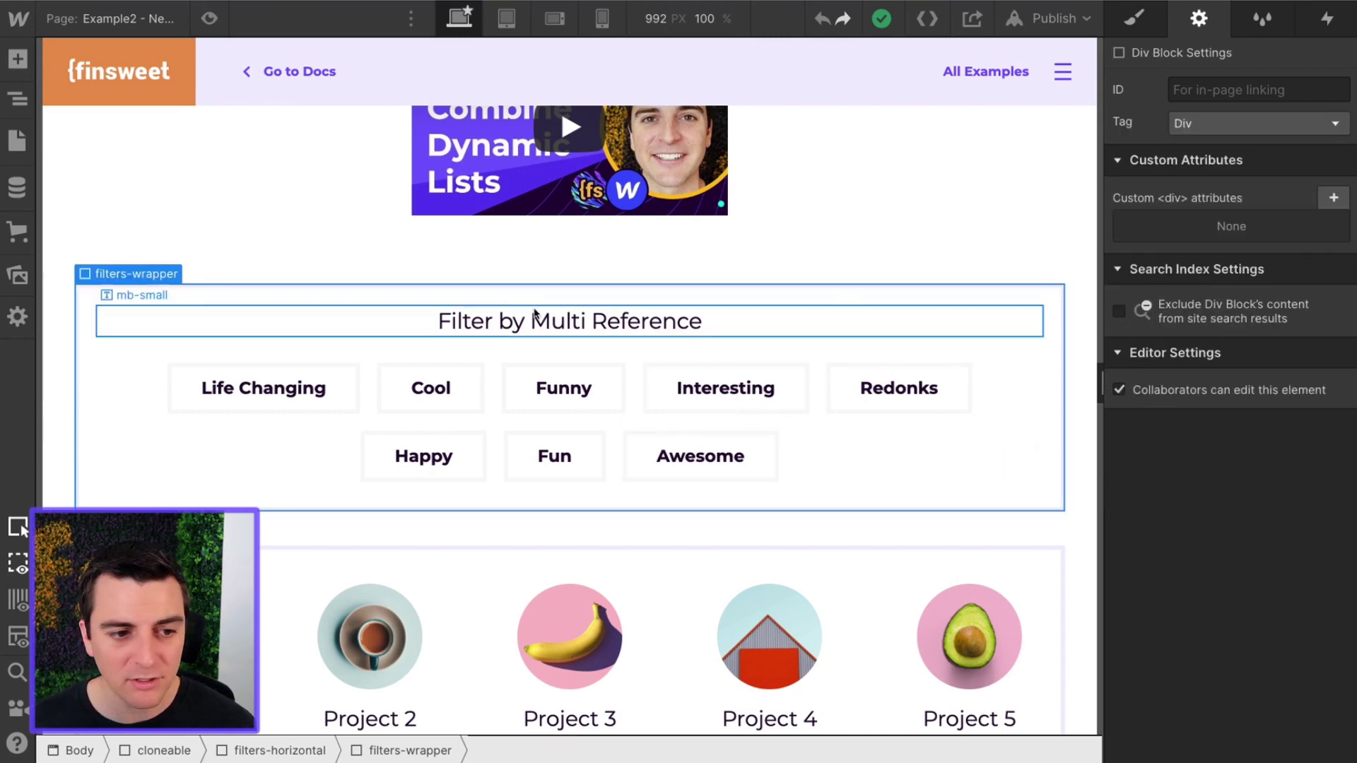
Show the filters-wrapper's style properties in the Style tab.
click(1135, 18)
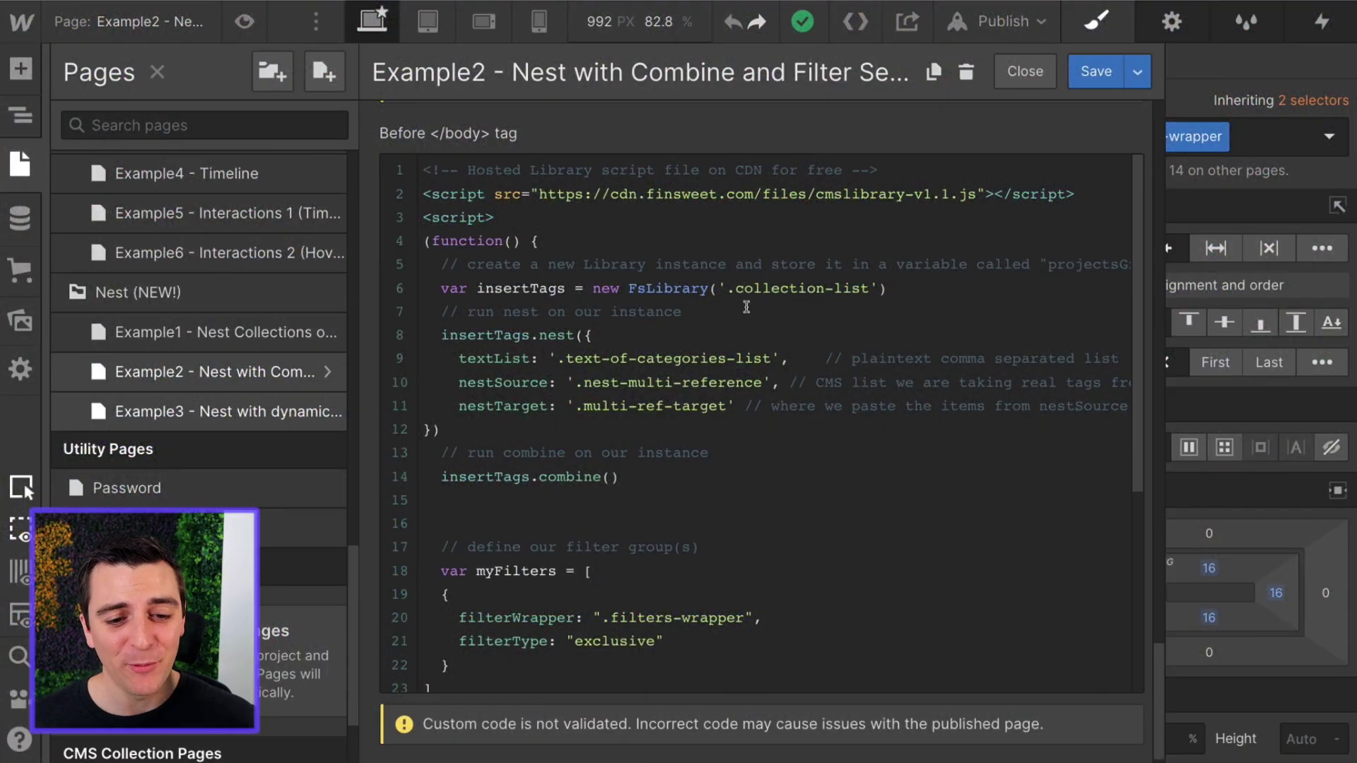
drag(435, 328, 604, 338)
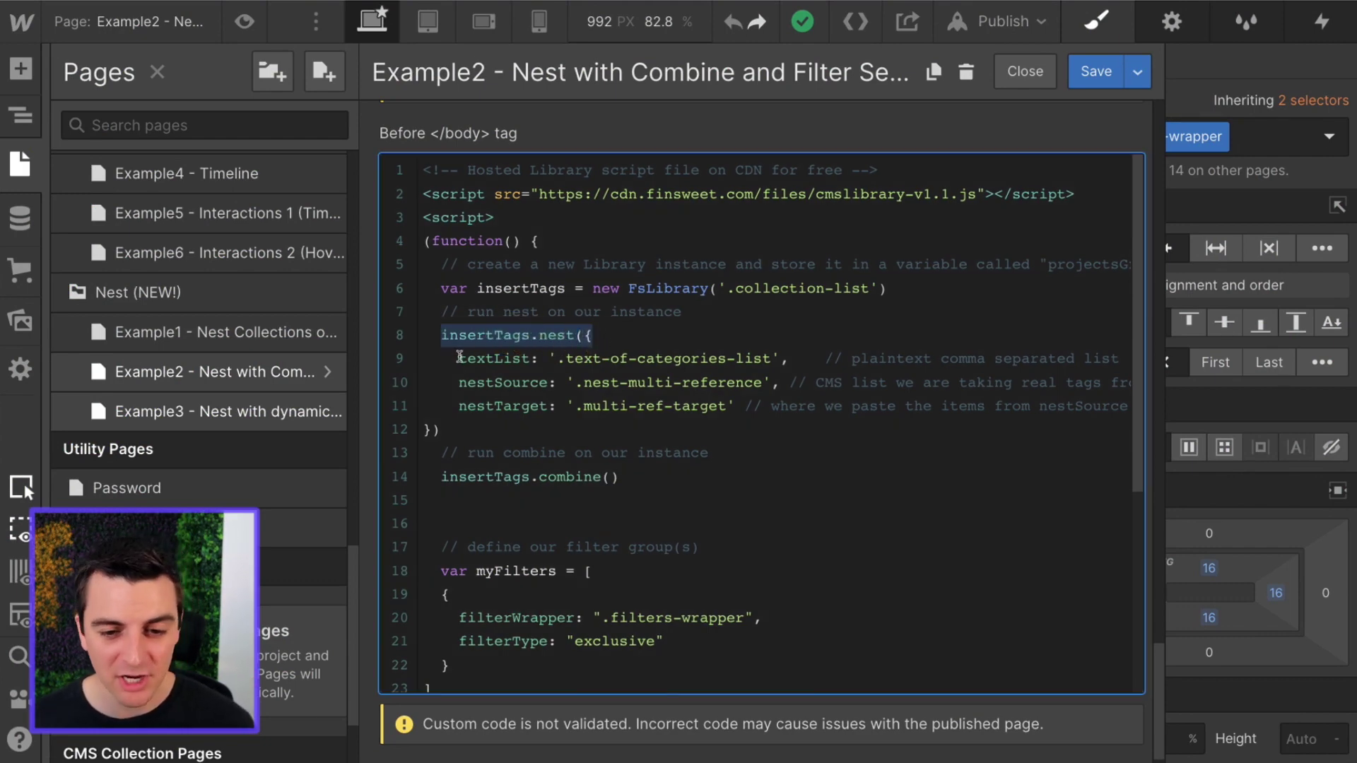
drag(459, 359, 790, 358)
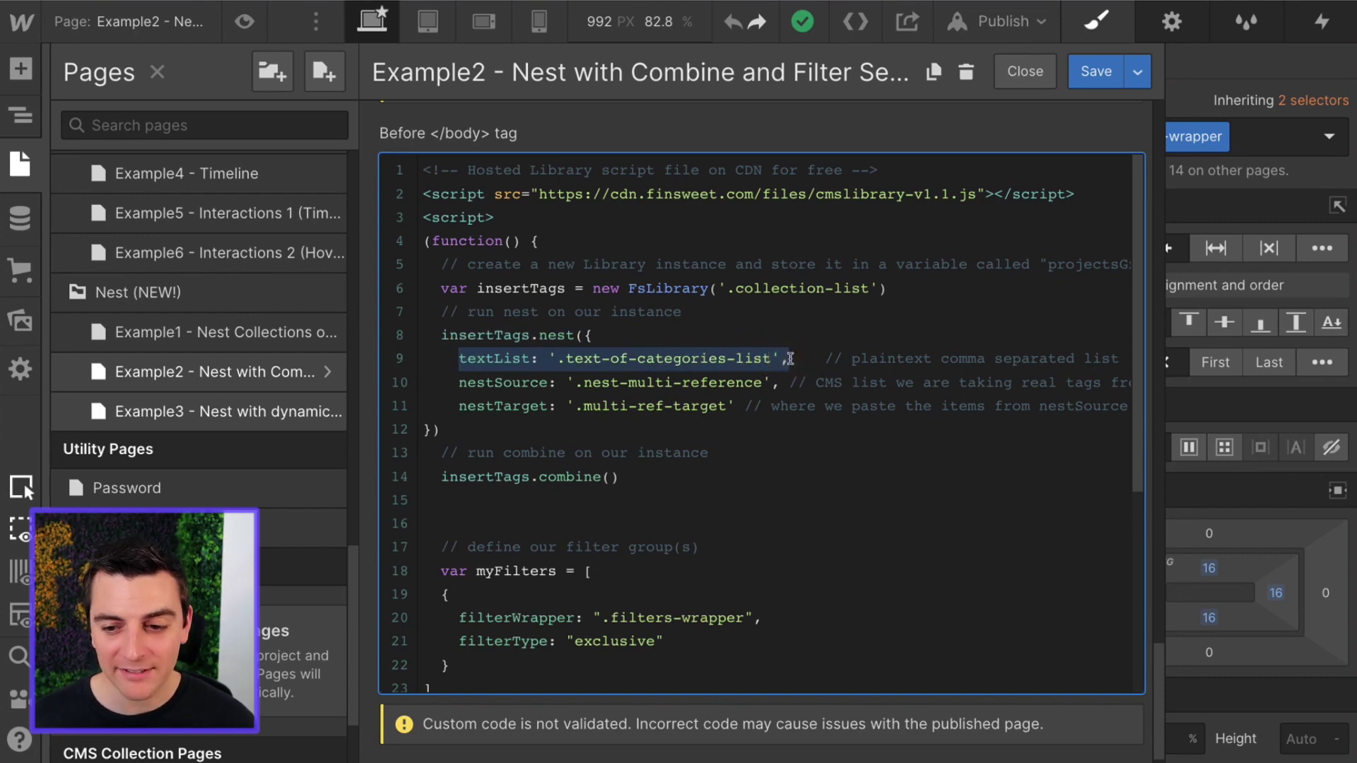
drag(459, 382, 769, 383)
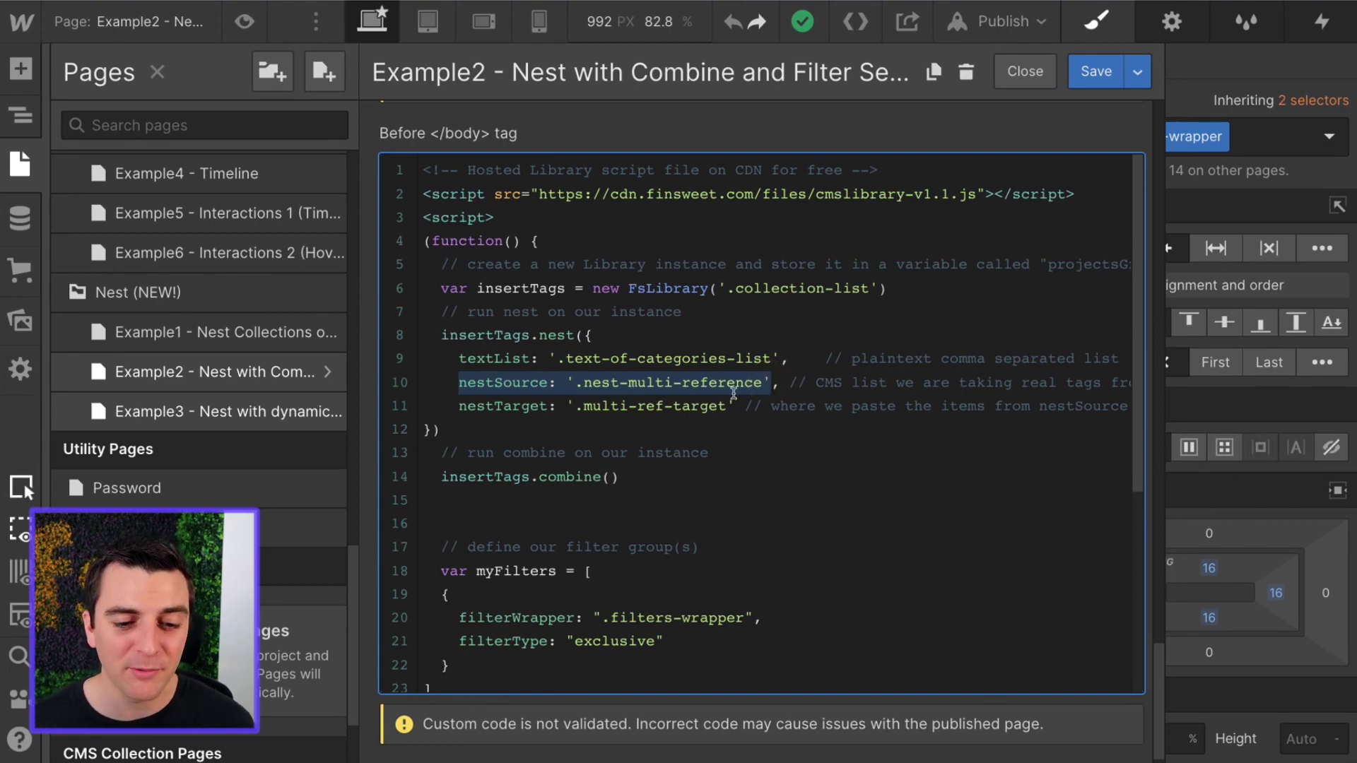
drag(460, 406, 738, 401)
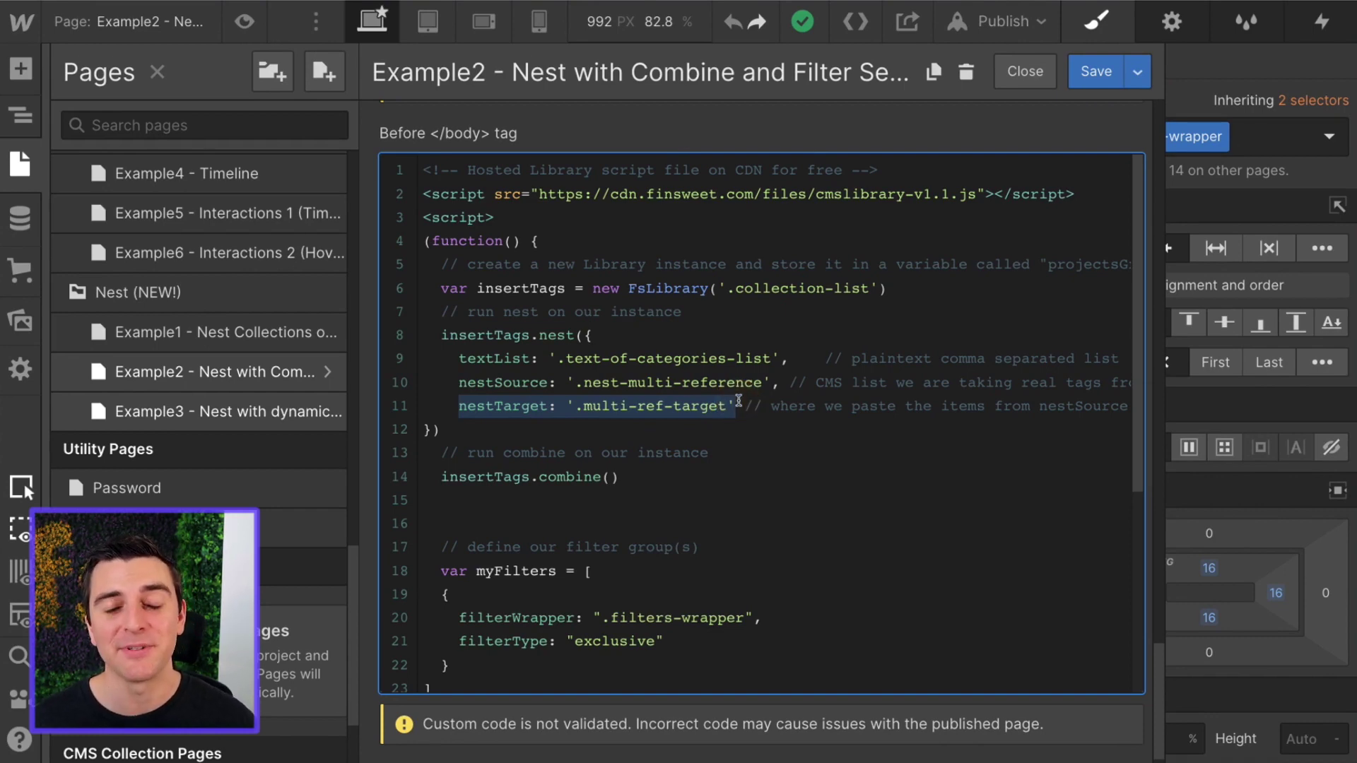
scroll(738, 401, down, 3)
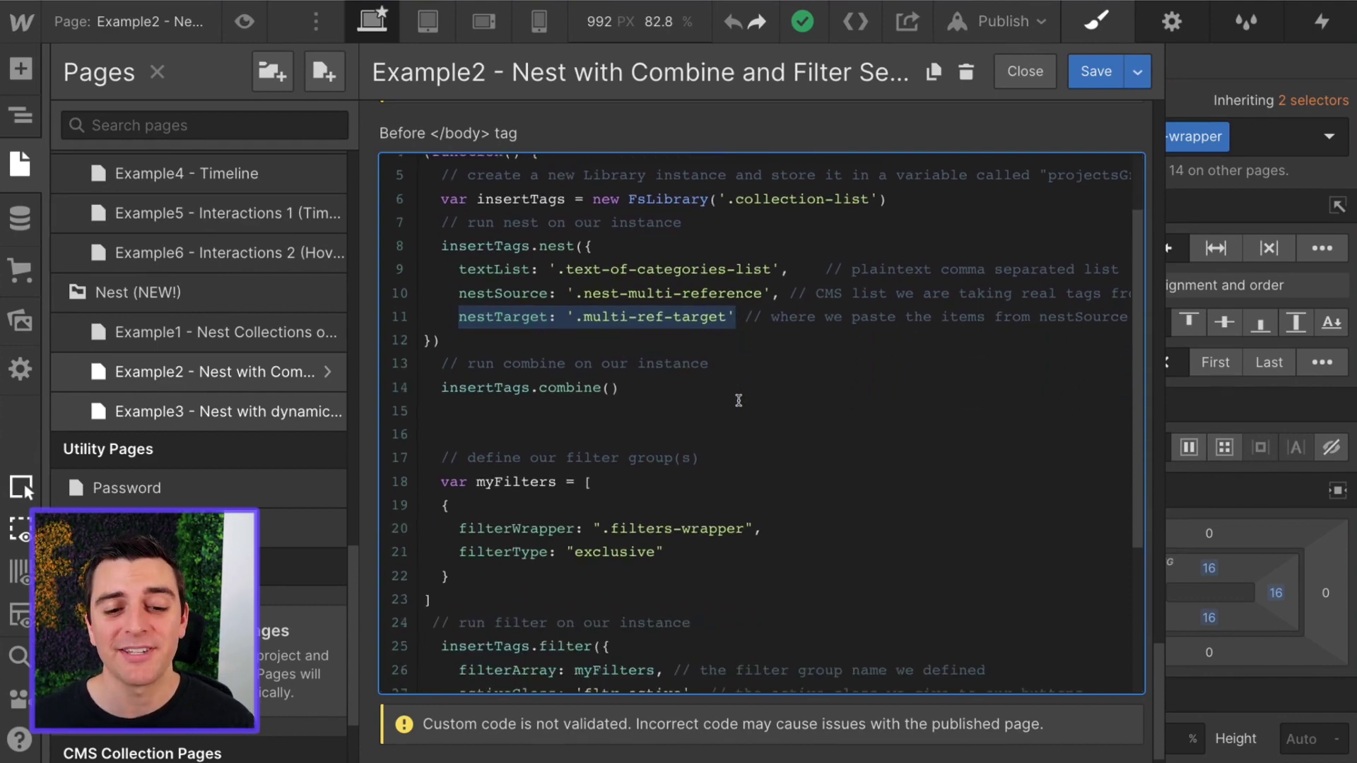
drag(441, 388, 620, 388)
drag(612, 645, 437, 648)
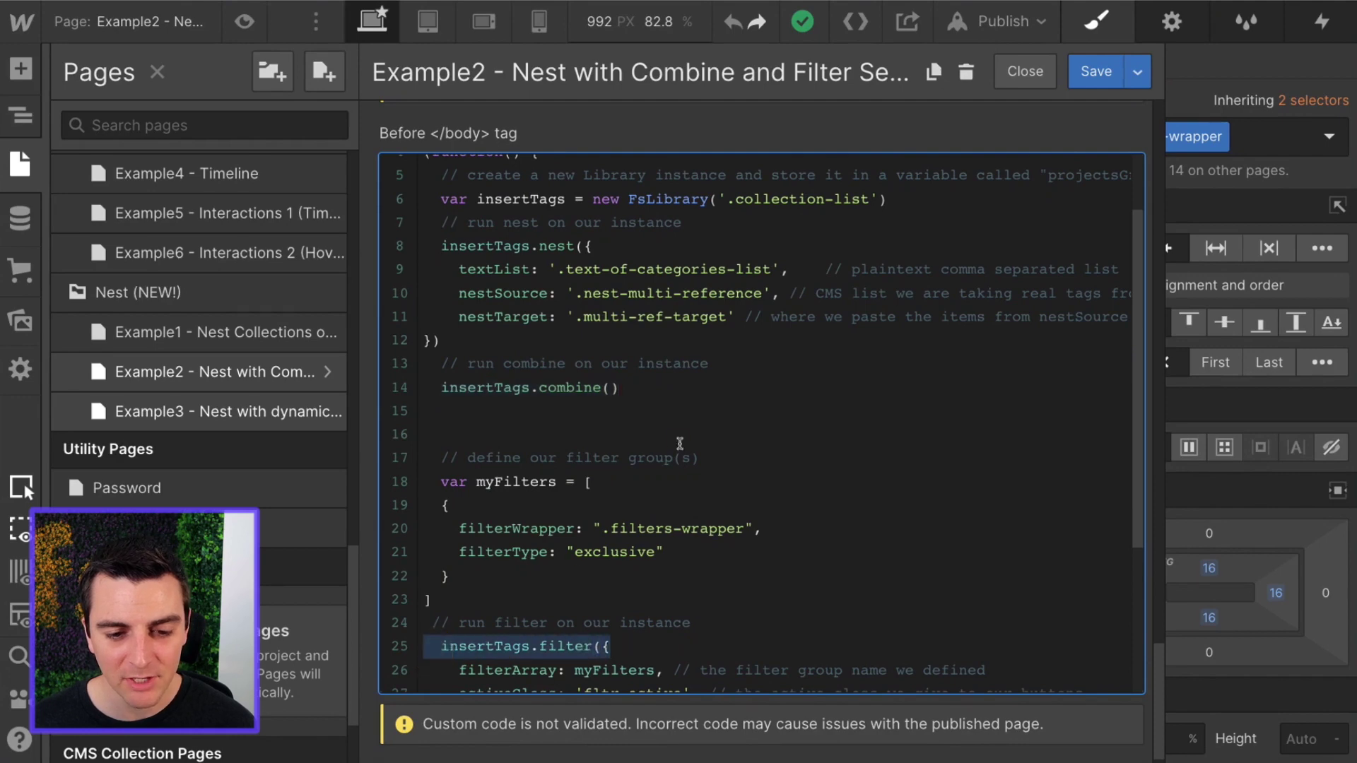
click(681, 444)
drag(633, 382, 440, 388)
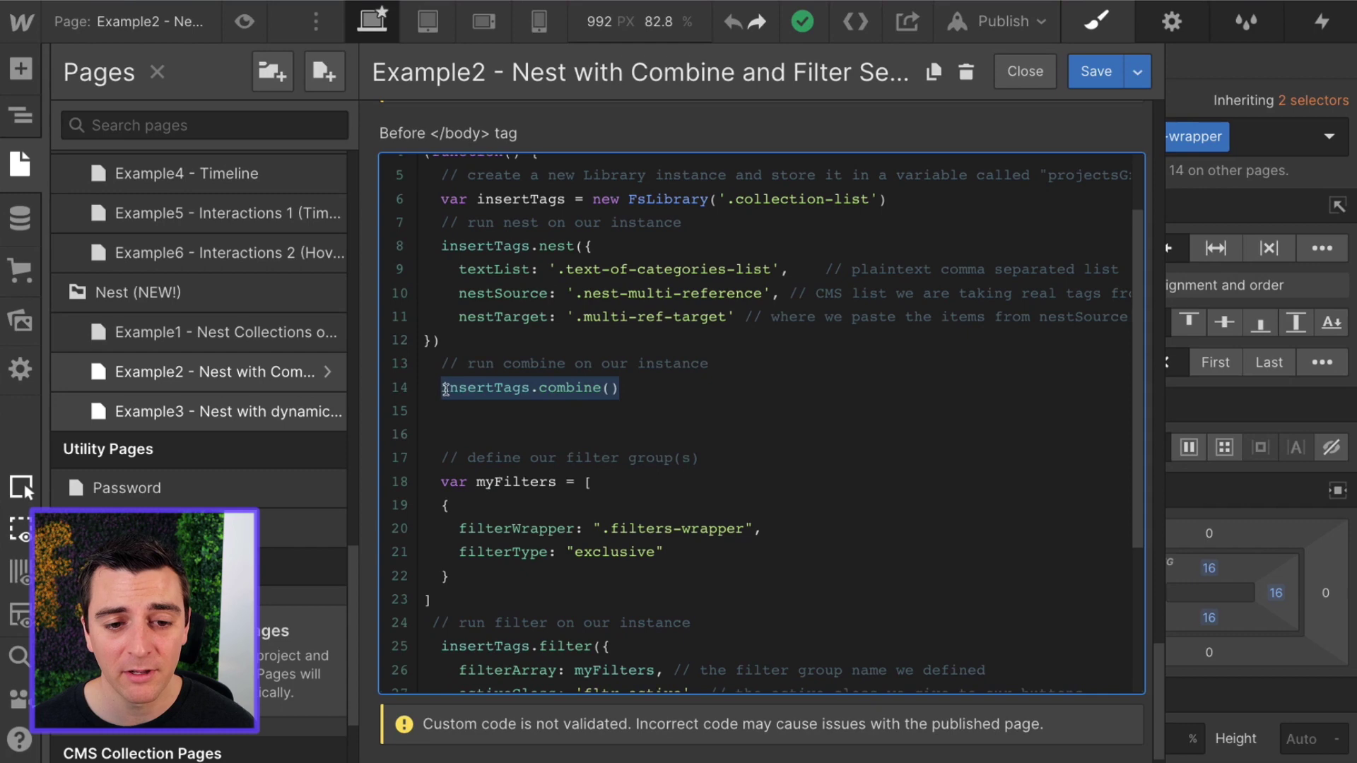
scroll(446, 390, up, 2)
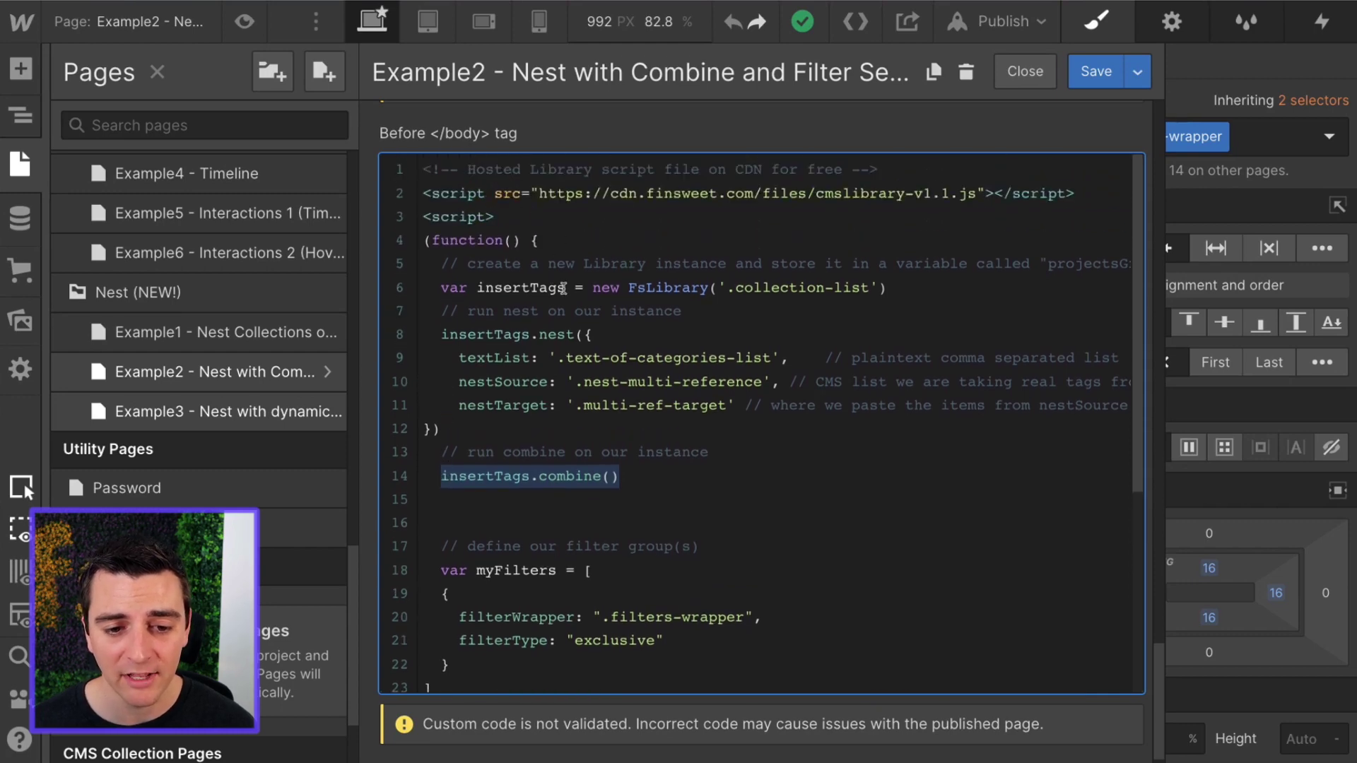
drag(563, 287, 478, 288)
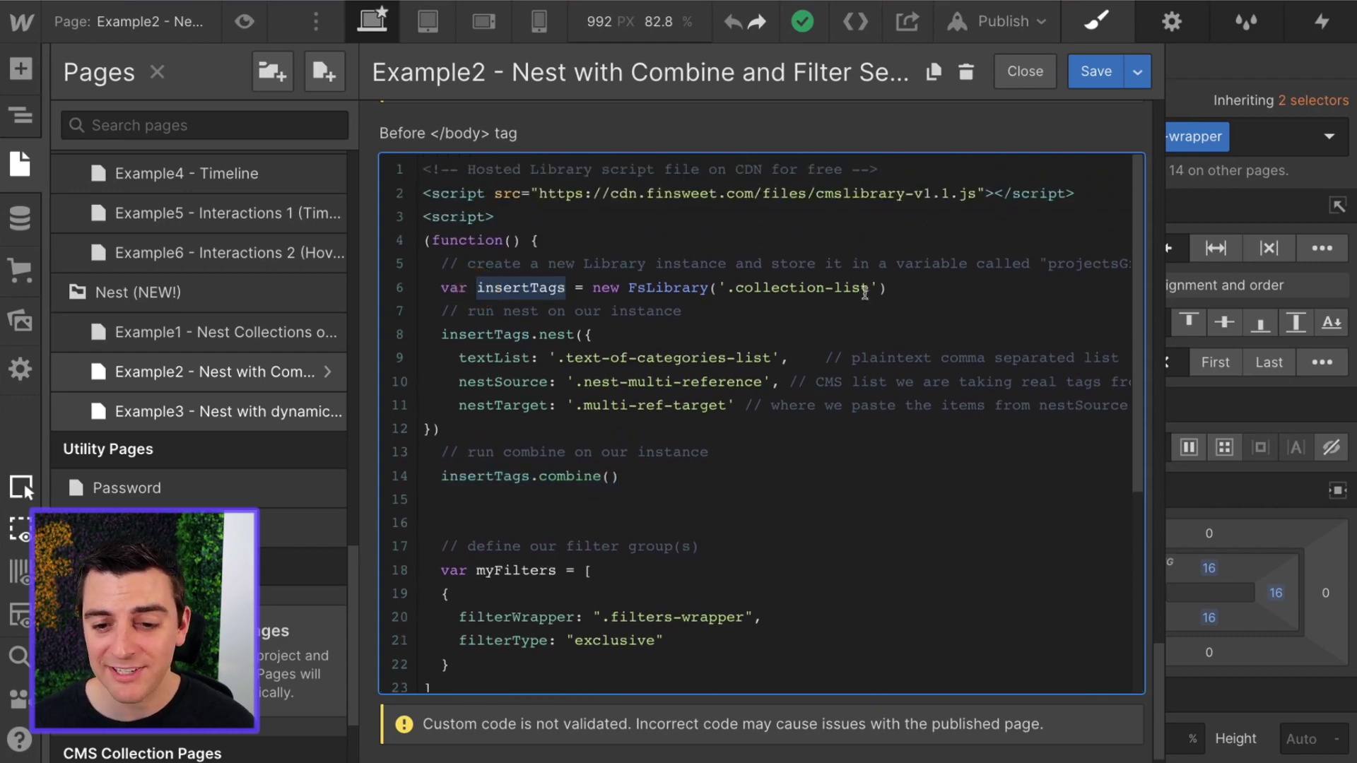
drag(865, 289, 721, 289)
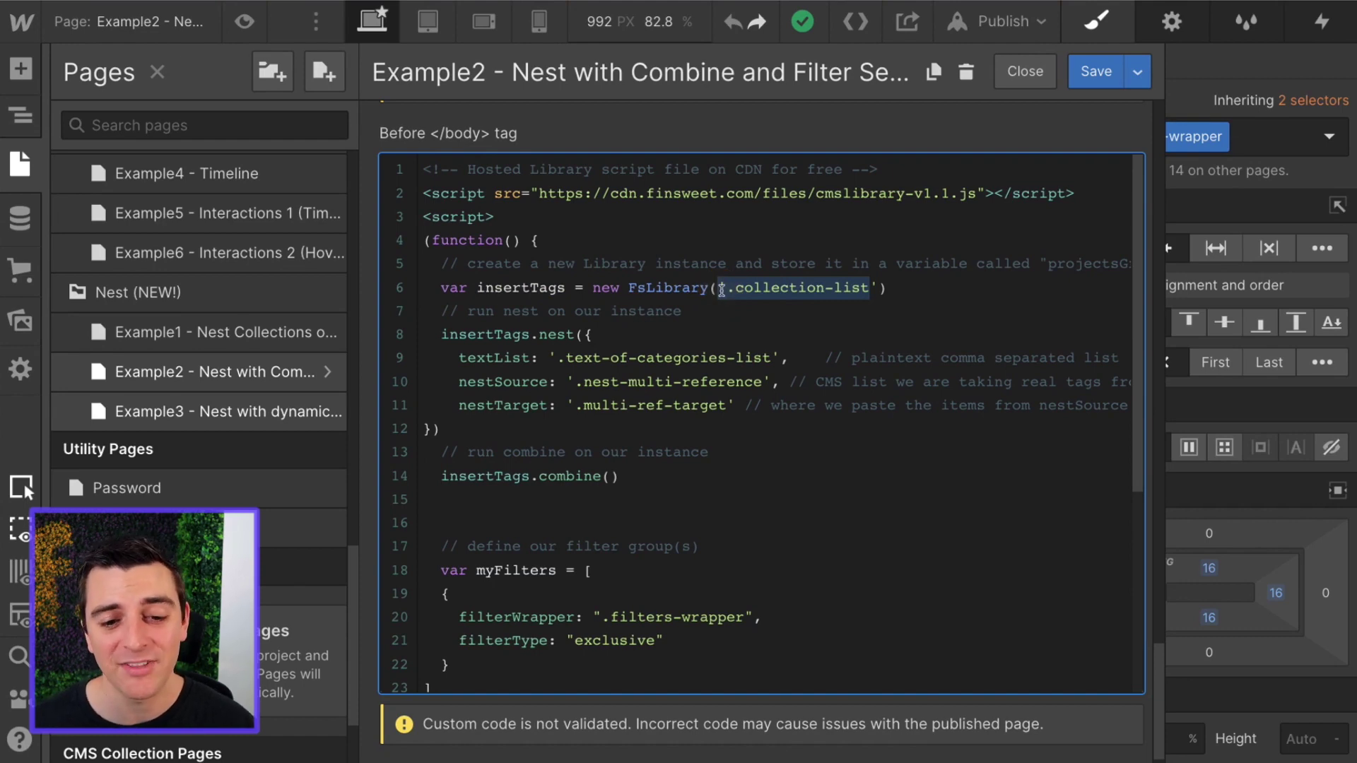
drag(563, 289, 475, 289)
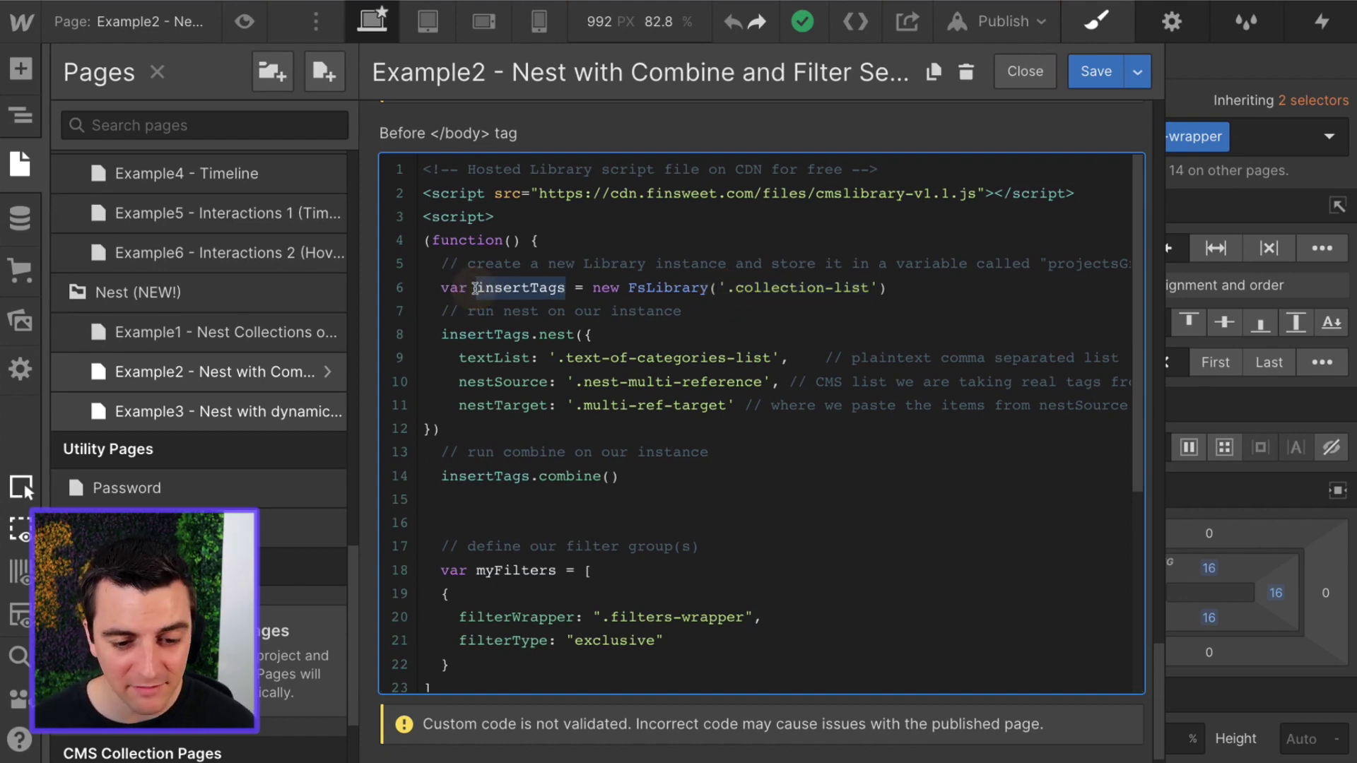
drag(441, 476, 622, 475)
scroll(622, 474, down, 5)
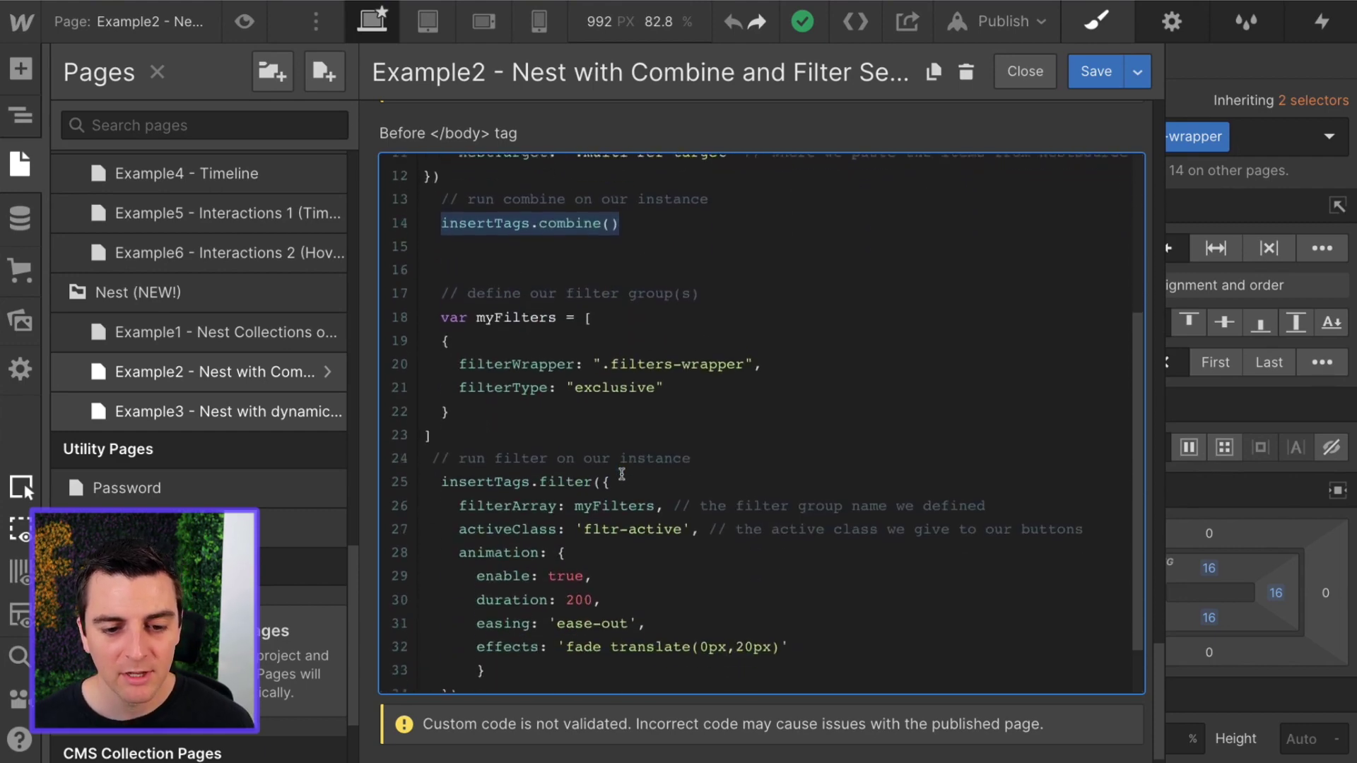
scroll(622, 474, down, 3)
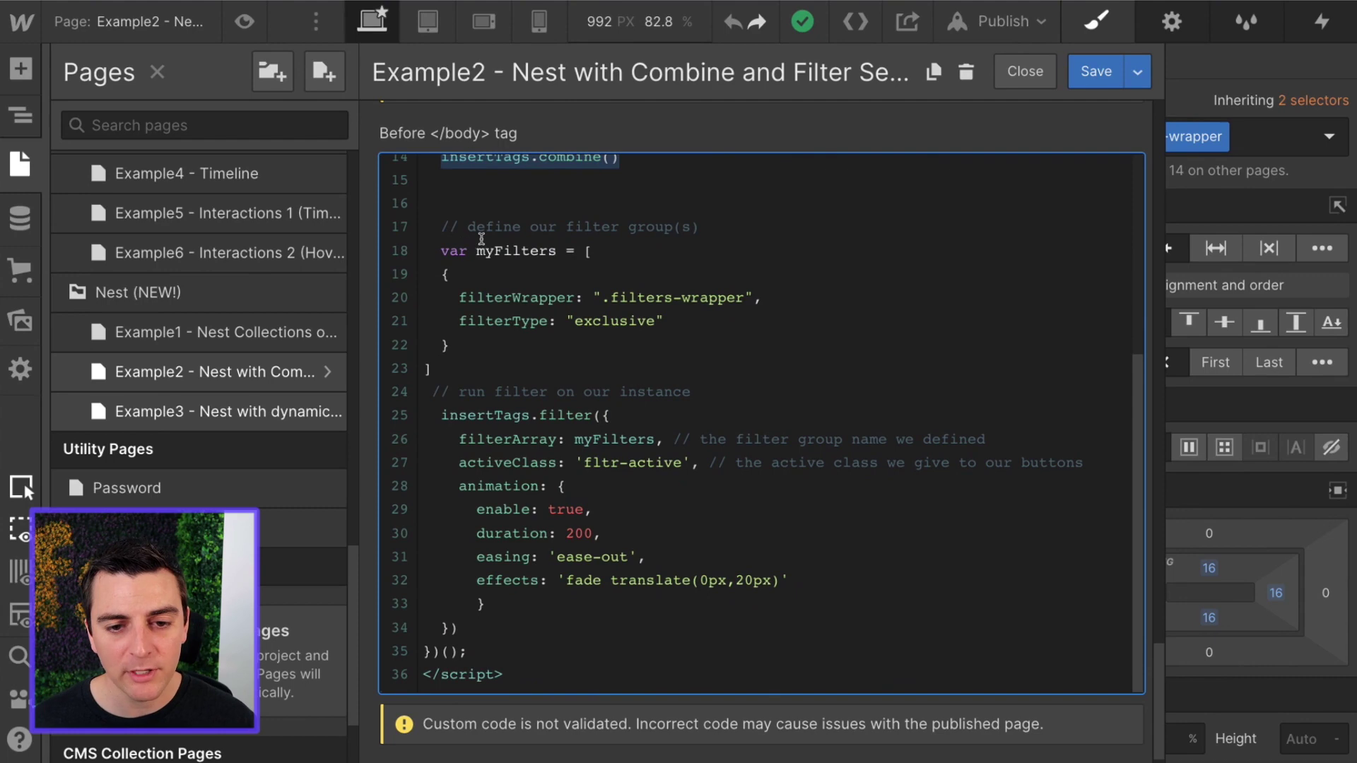
drag(440, 249, 574, 624)
click(575, 624)
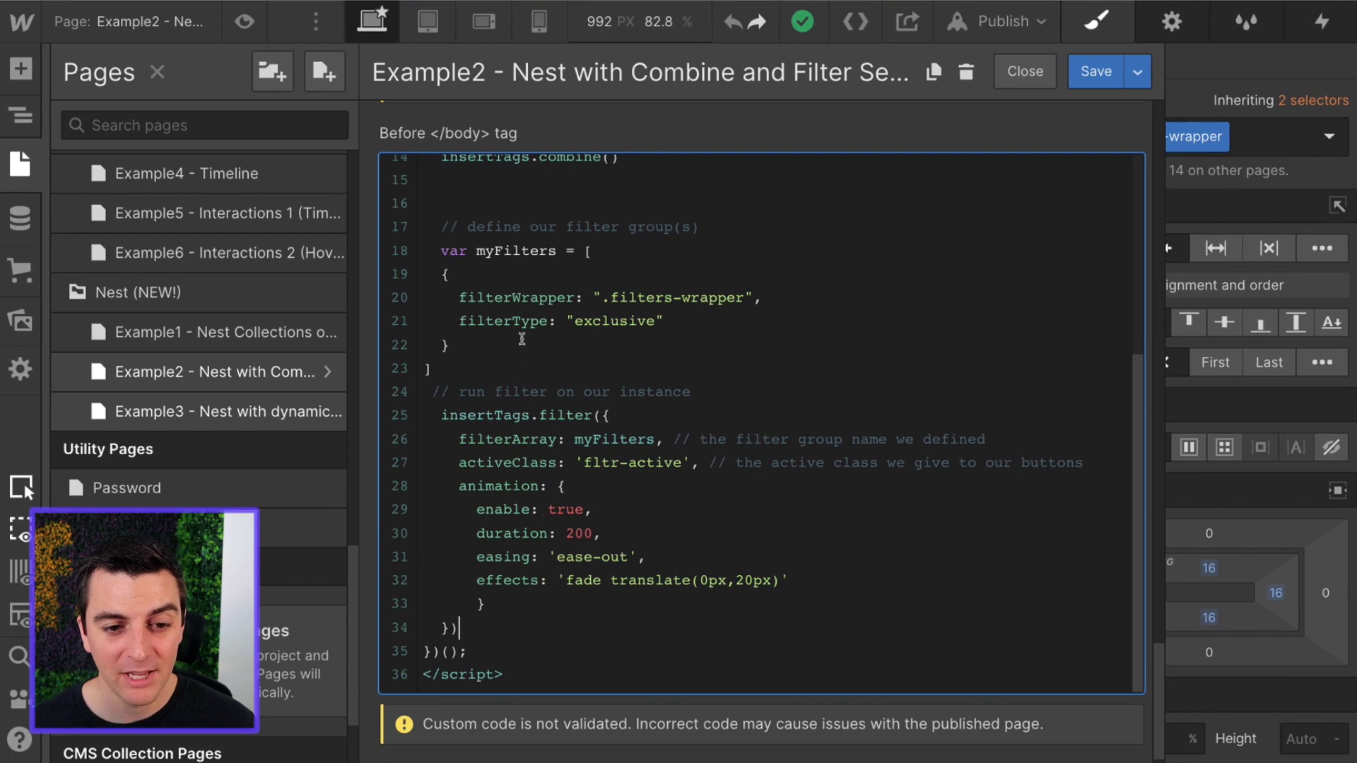
click(501, 251)
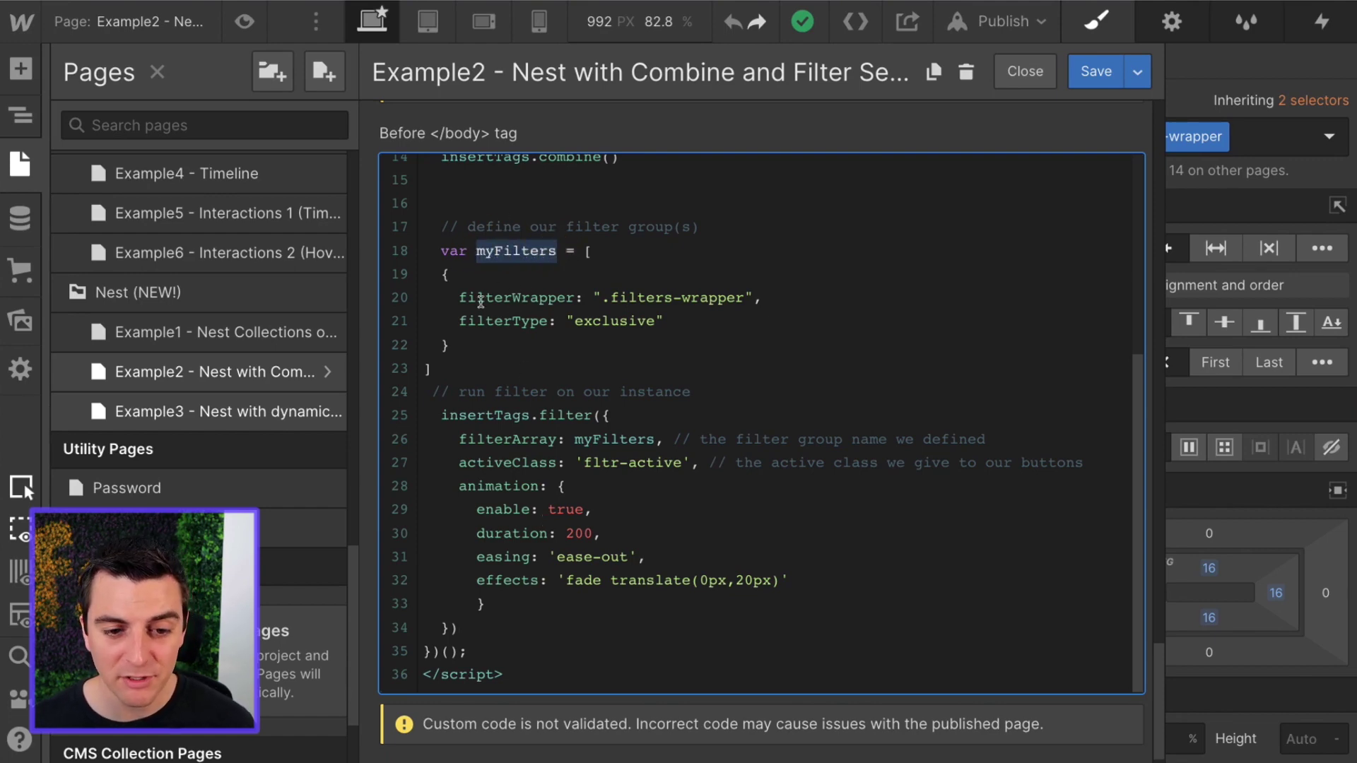
drag(460, 297, 744, 298)
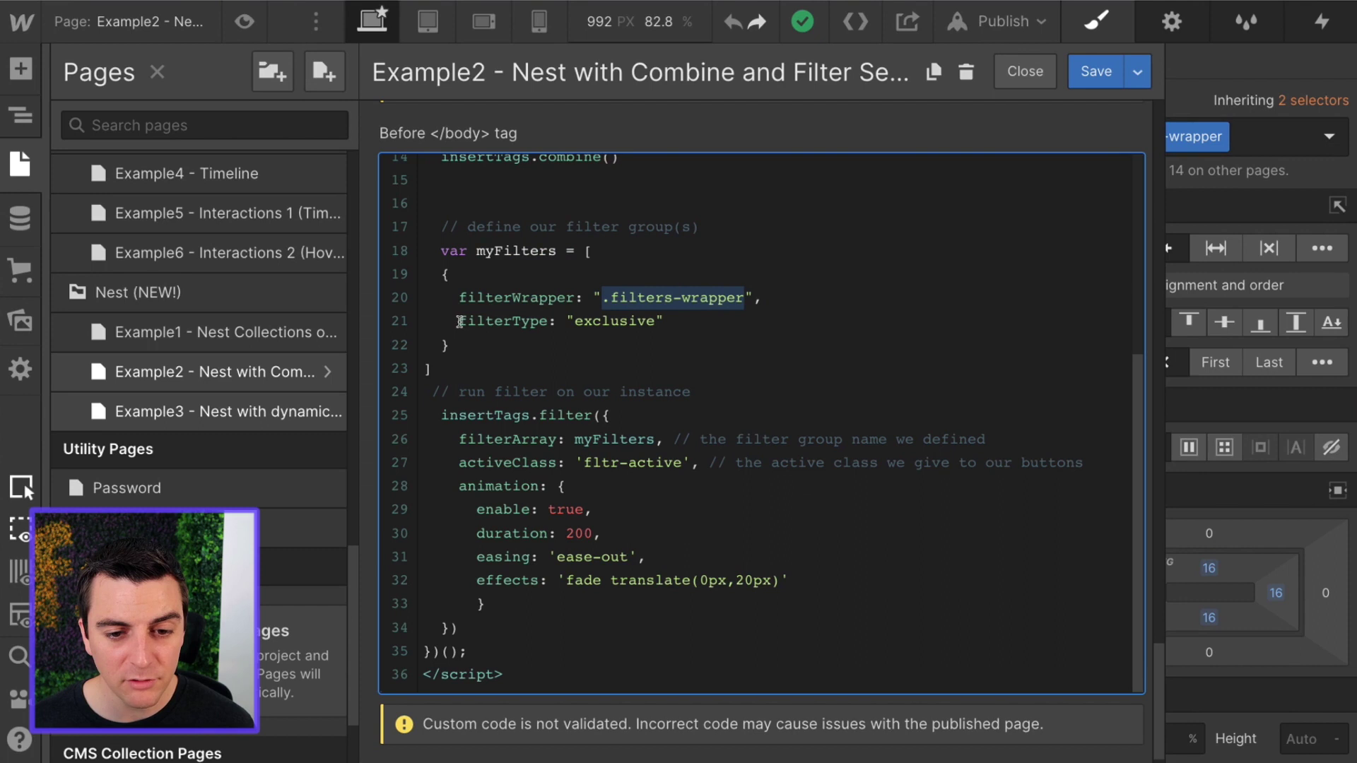
drag(460, 322, 686, 317)
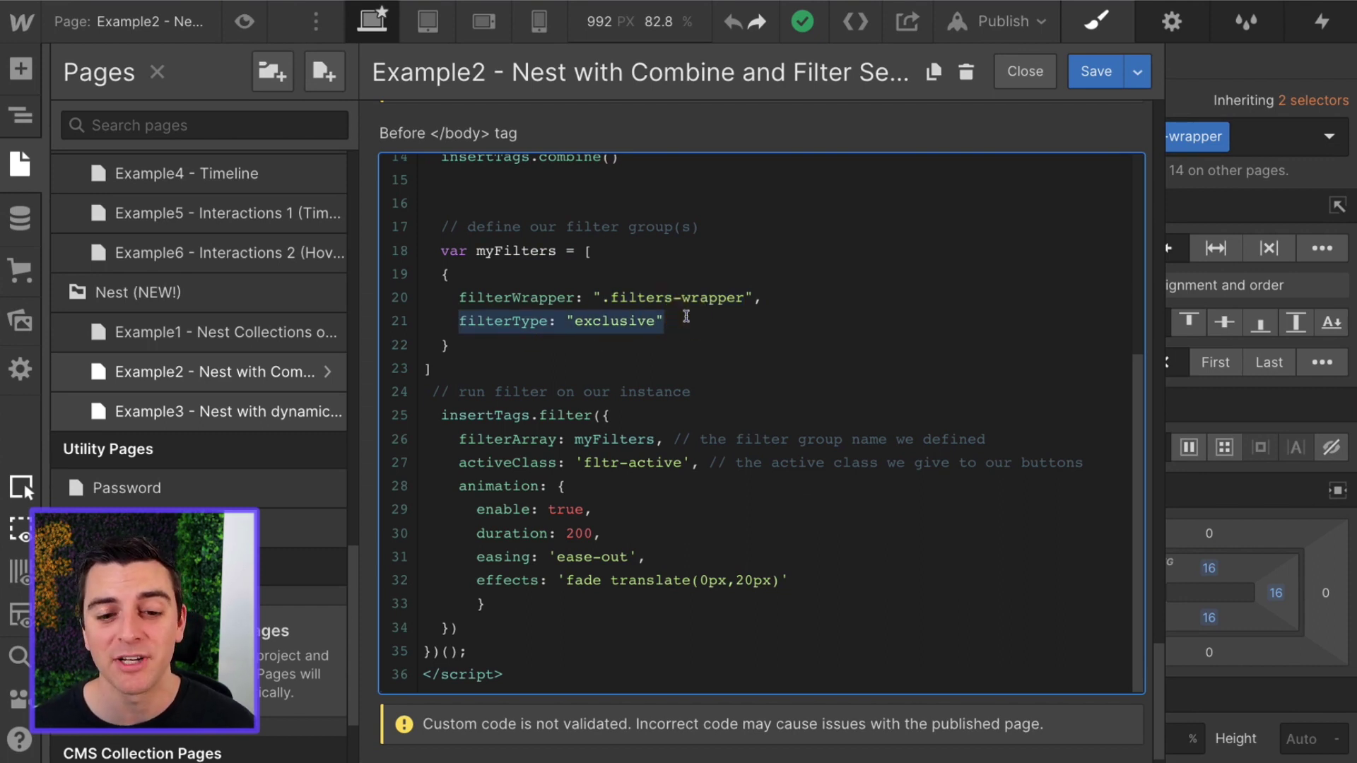
click(627, 370)
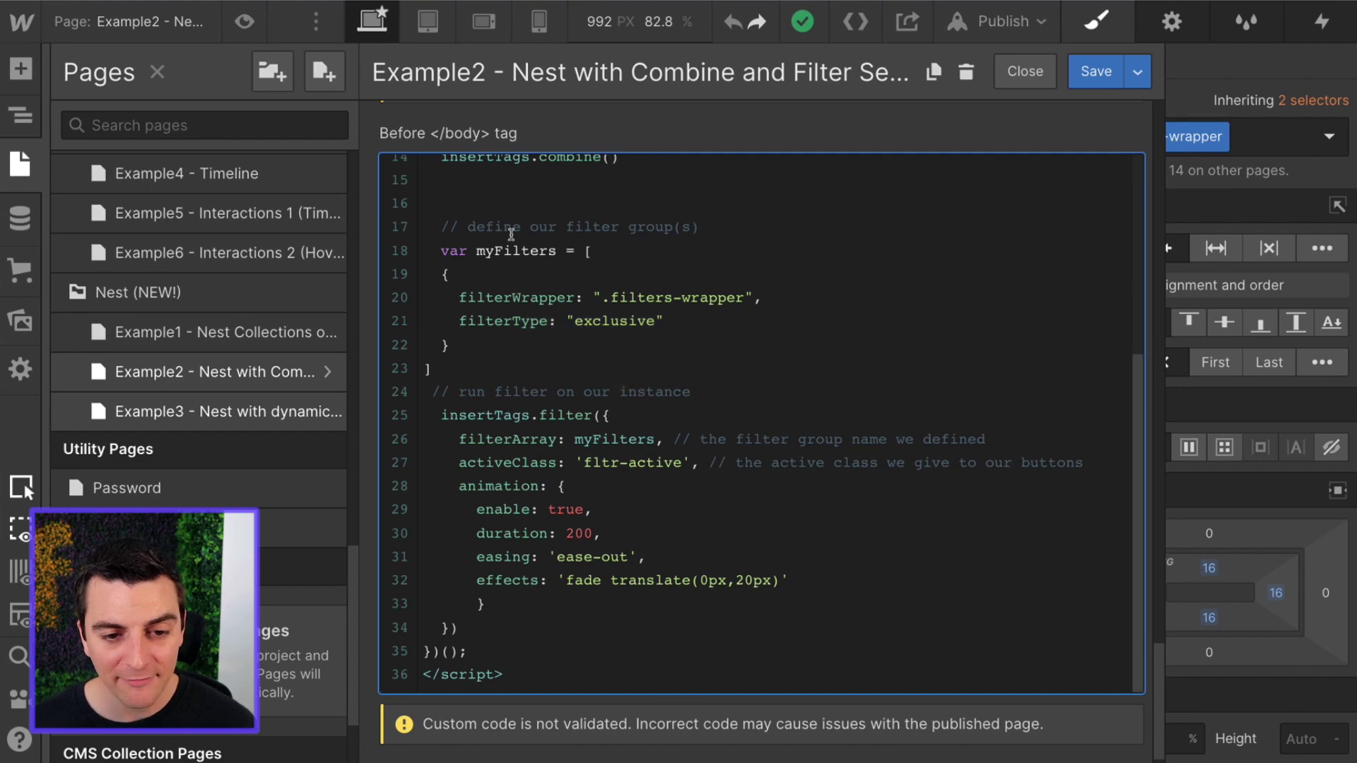
drag(477, 250, 566, 246)
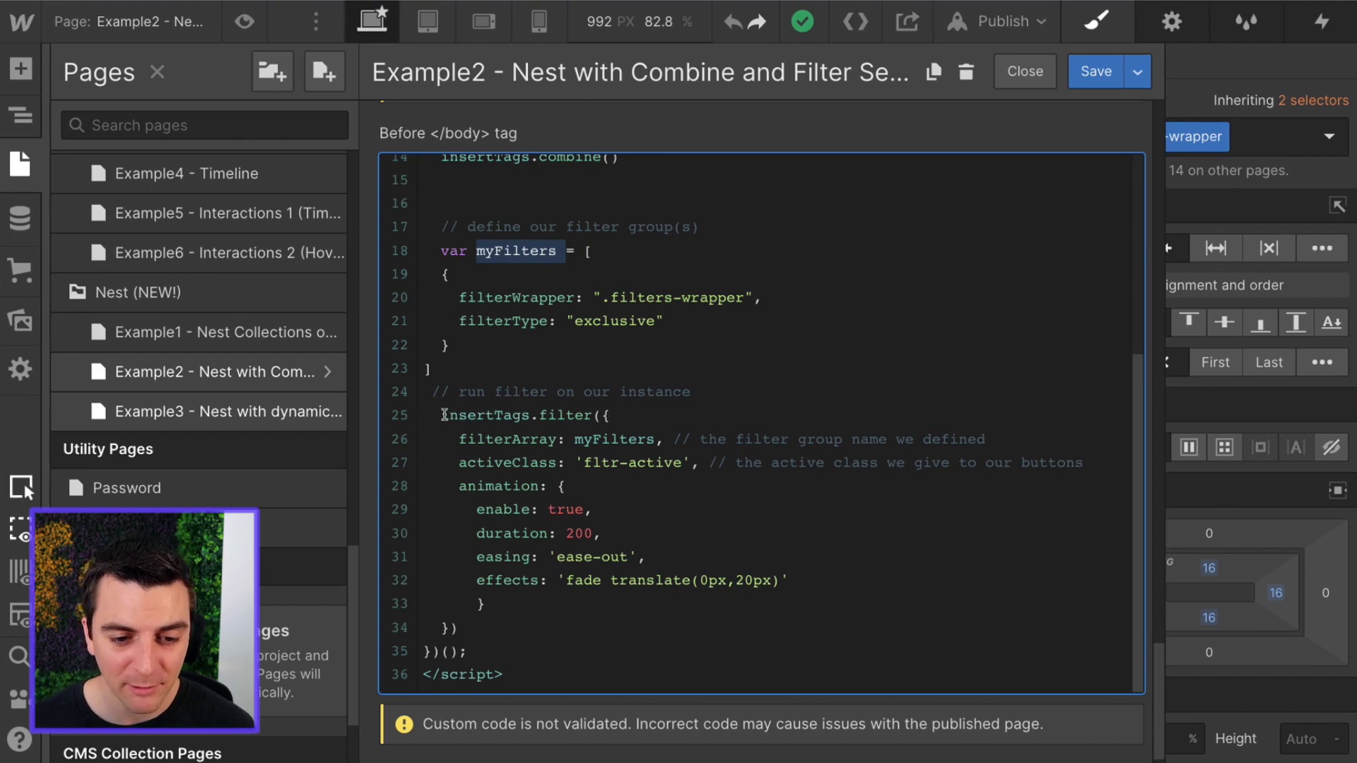
drag(444, 414, 612, 410)
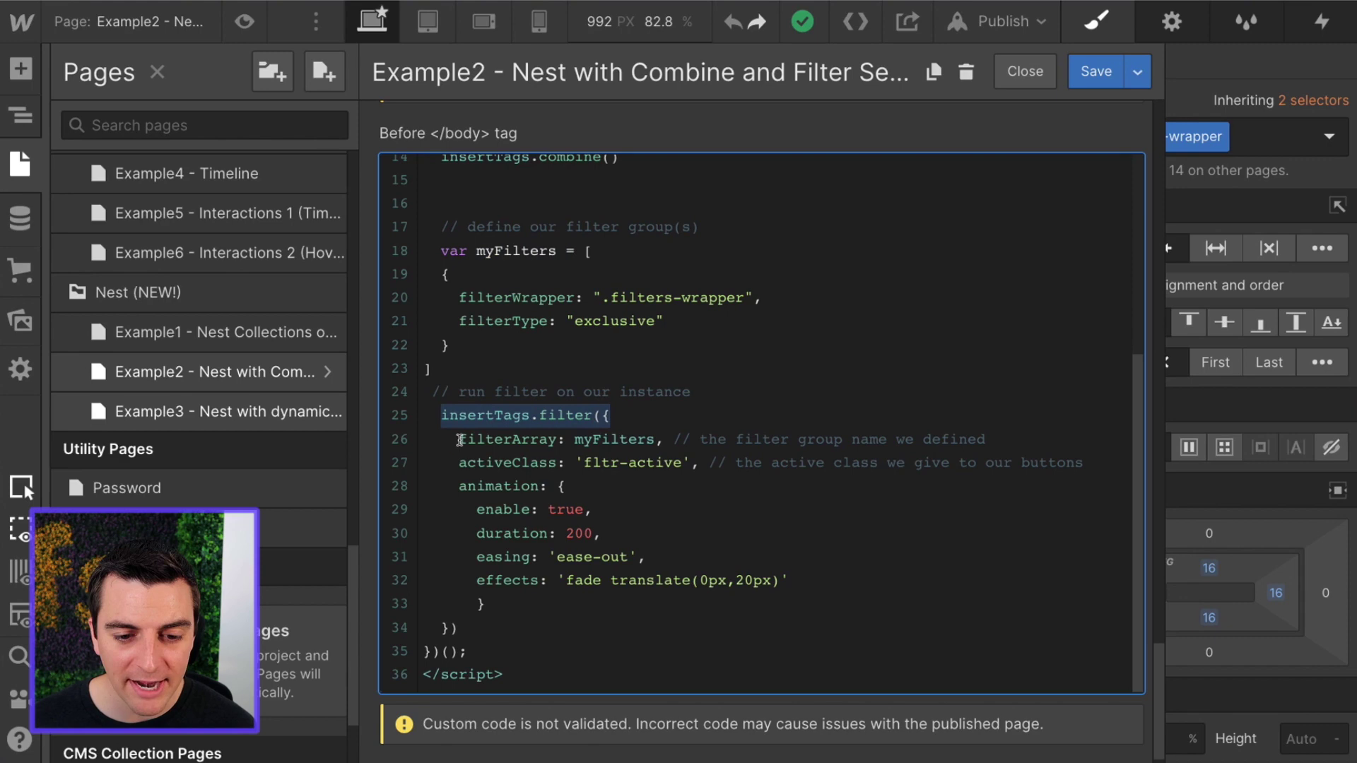
drag(459, 440, 653, 438)
click(574, 438)
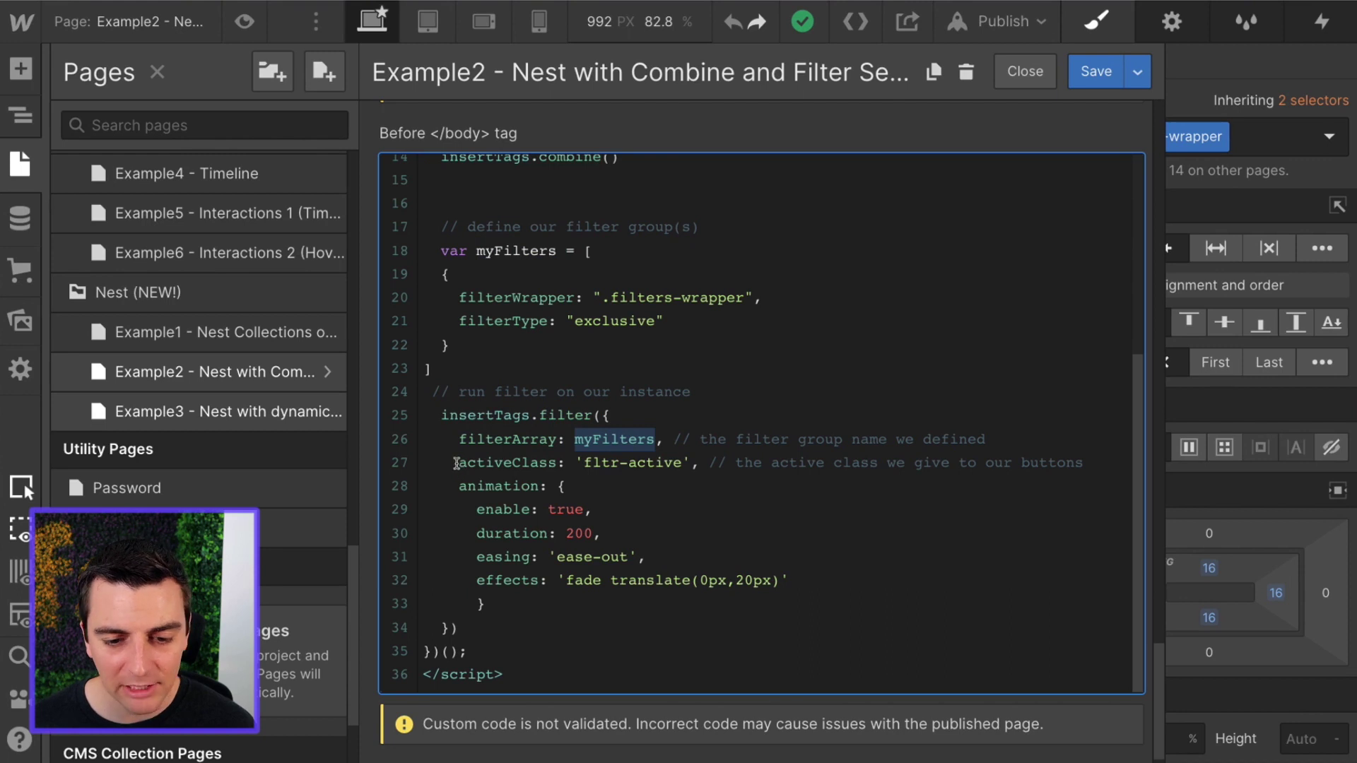
drag(457, 463, 689, 464)
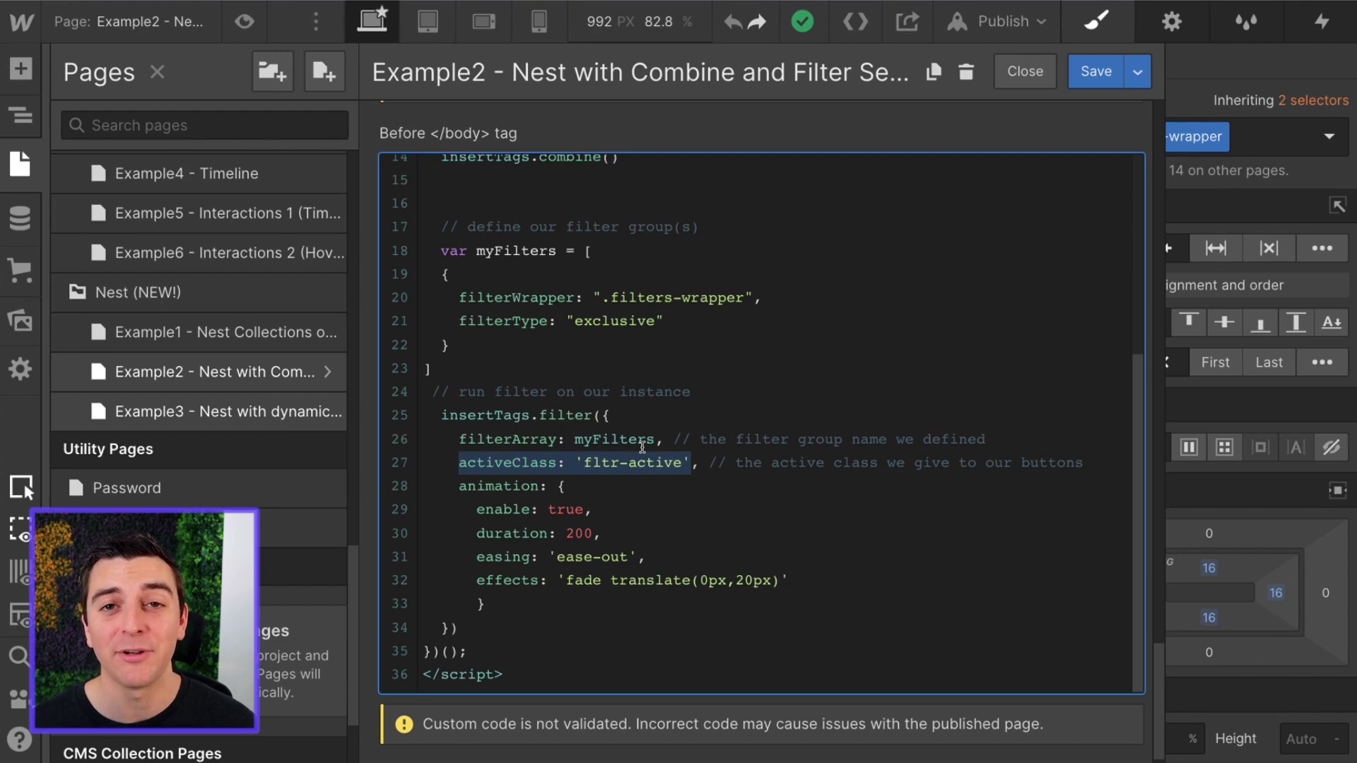
drag(458, 486, 525, 603)
click(525, 602)
scroll(525, 600, up, 3)
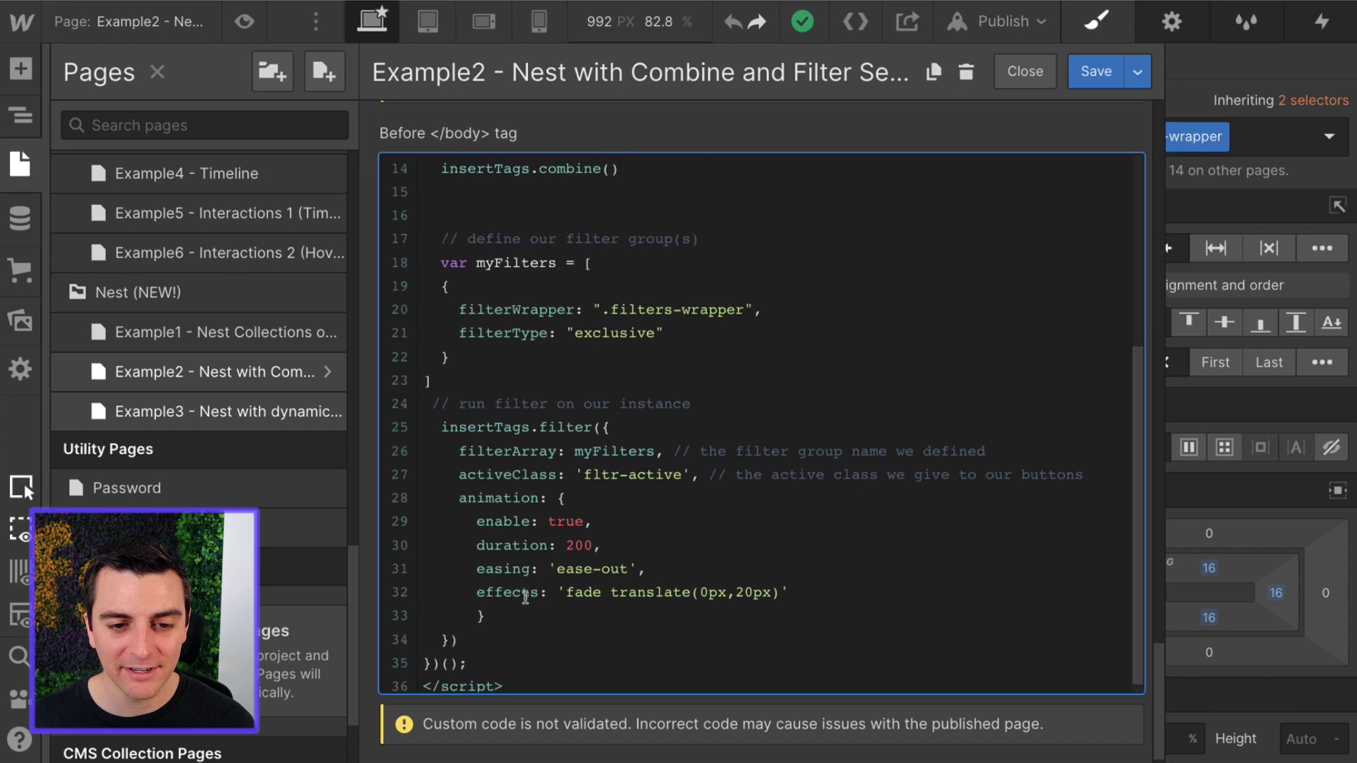
scroll(525, 598, up, 2)
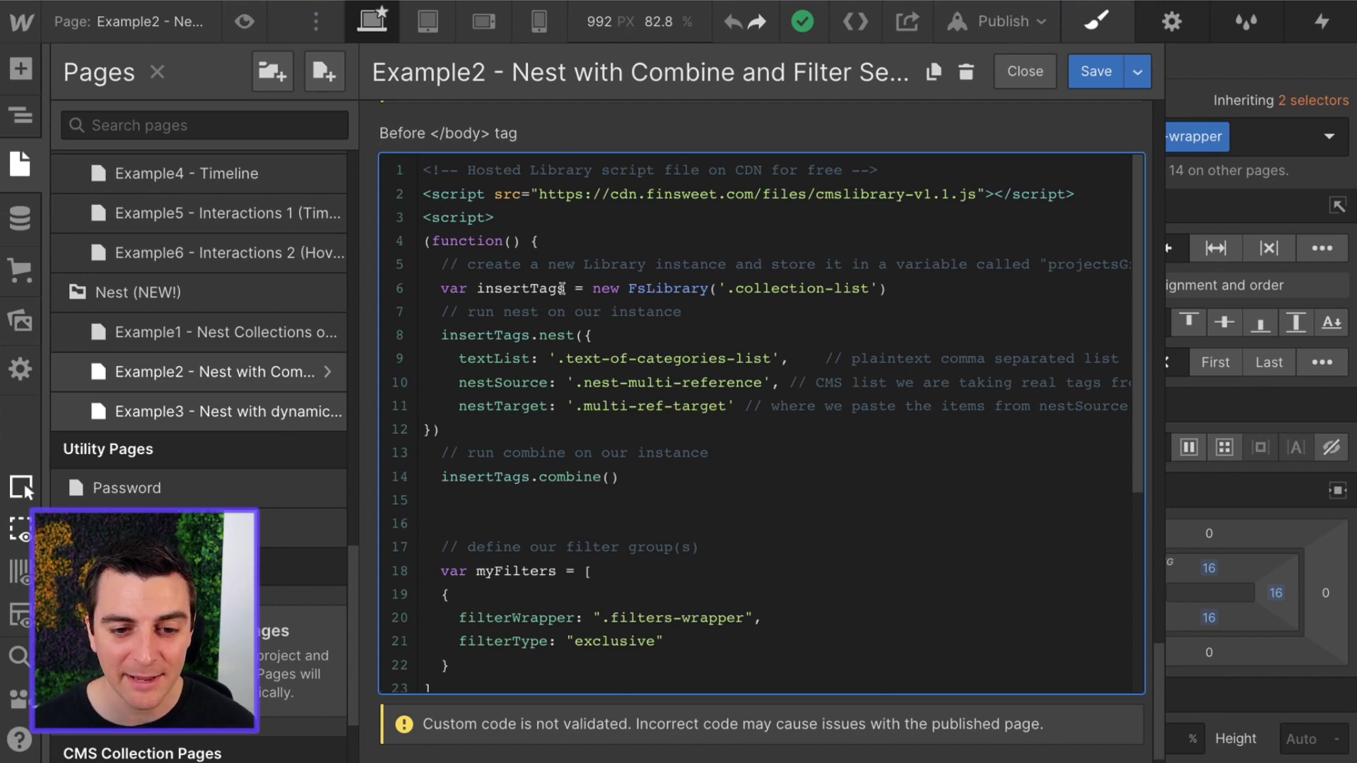
drag(562, 288, 476, 289)
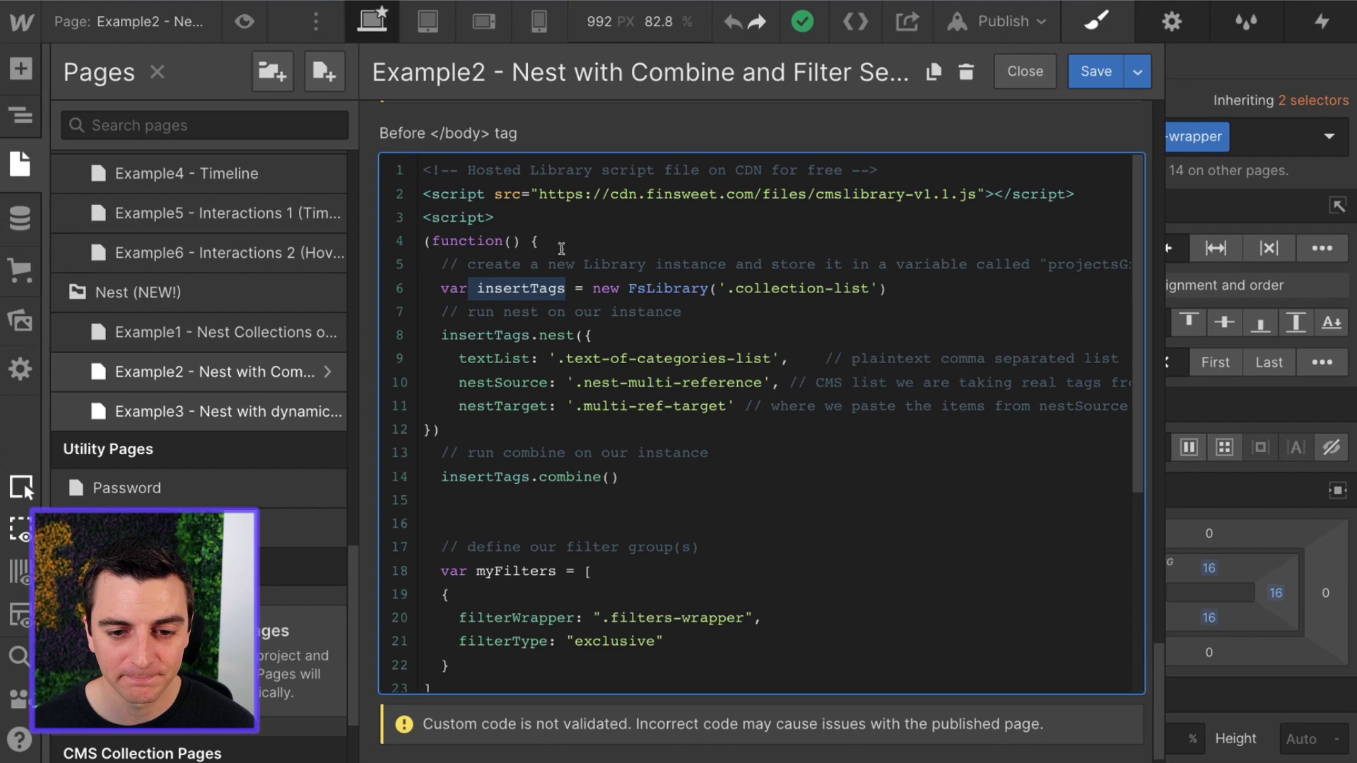
click(718, 346)
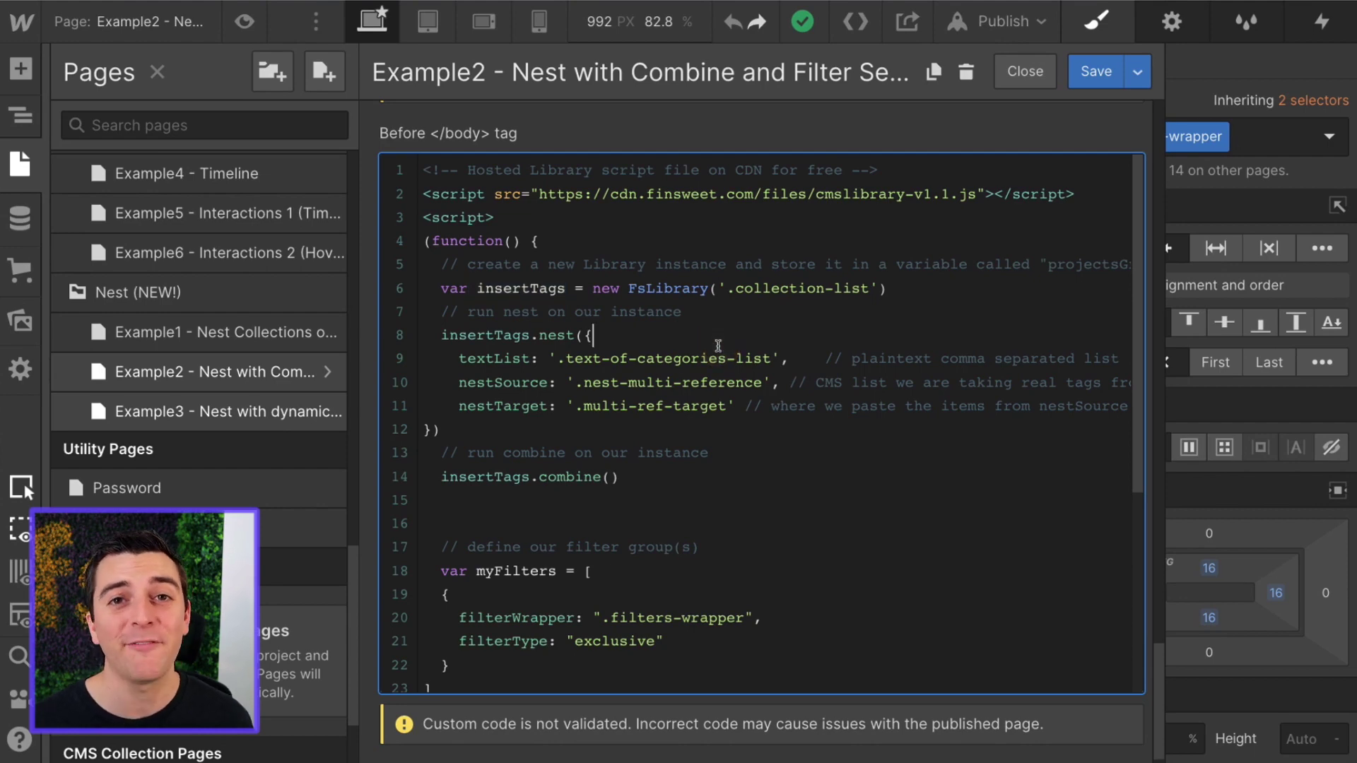